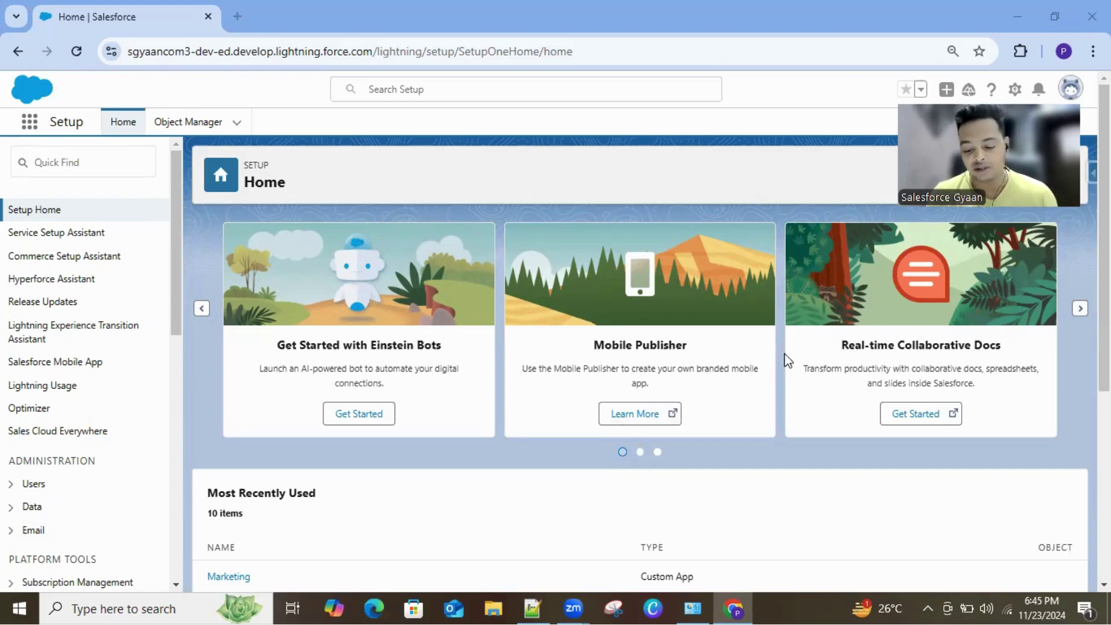
Find the Data Loader page in Salesforce Setup and continue to its downloads site, accepting the external redirect
click(62, 174)
text(Da)
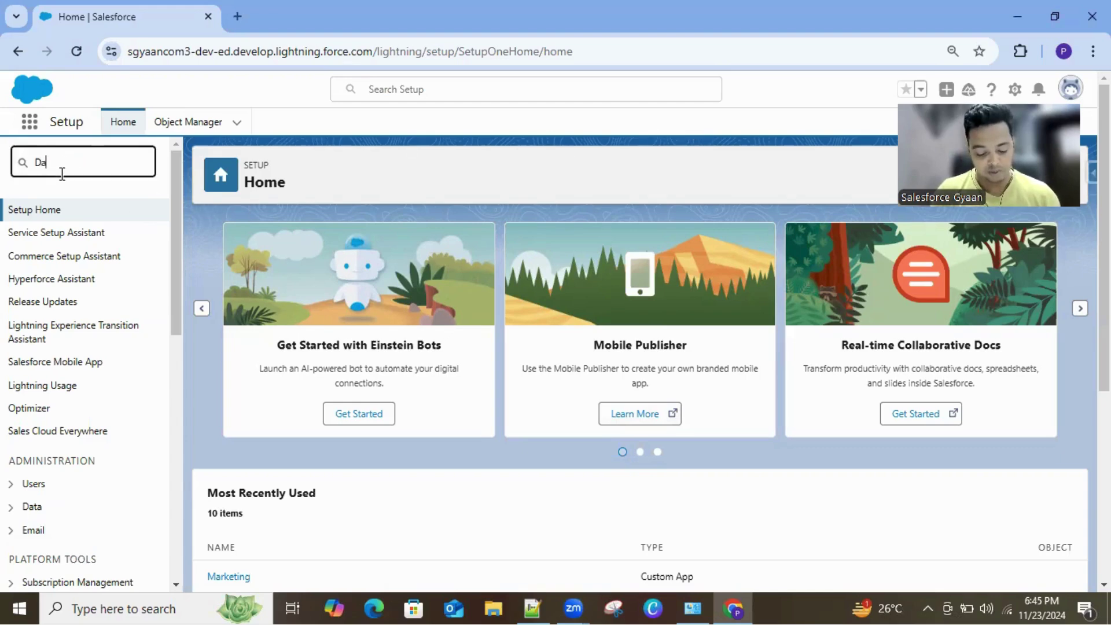
text(ta load)
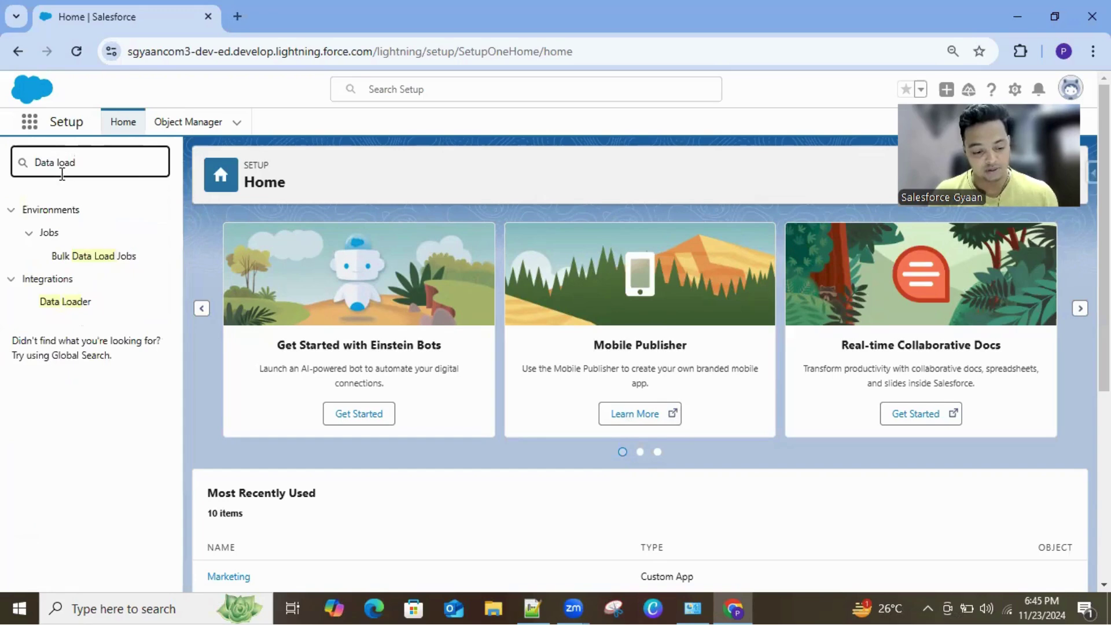
click(62, 301)
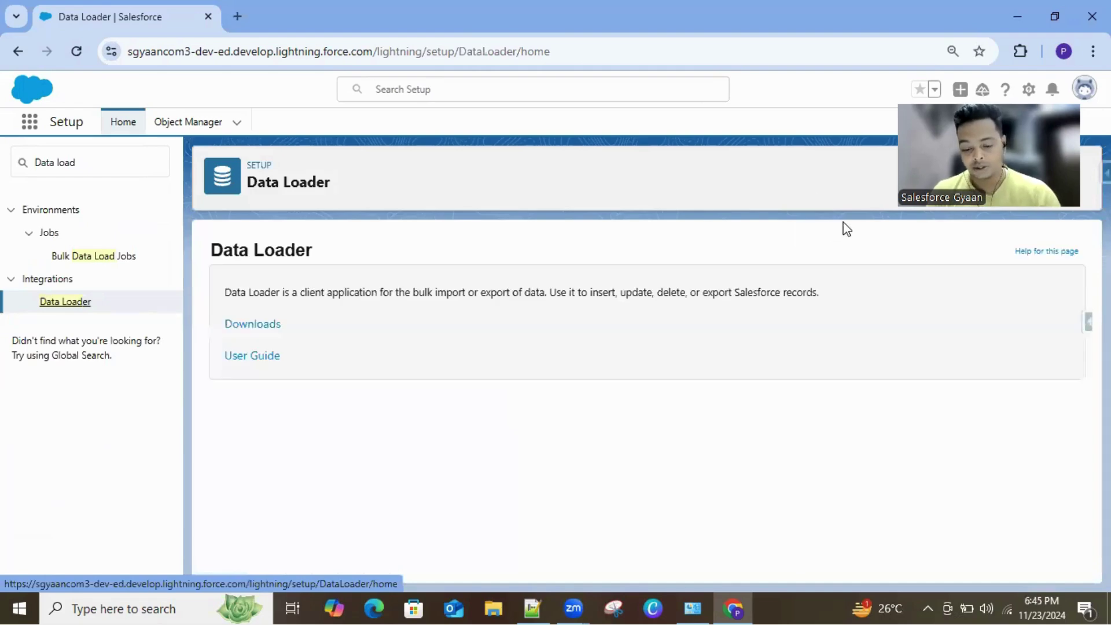
click(258, 335)
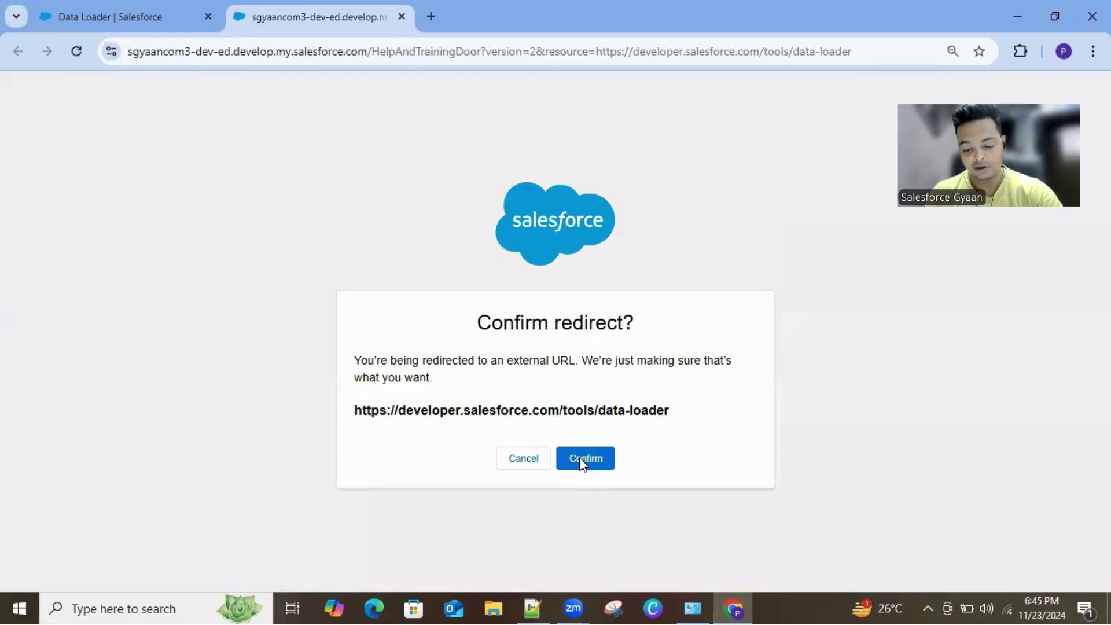
click(579, 458)
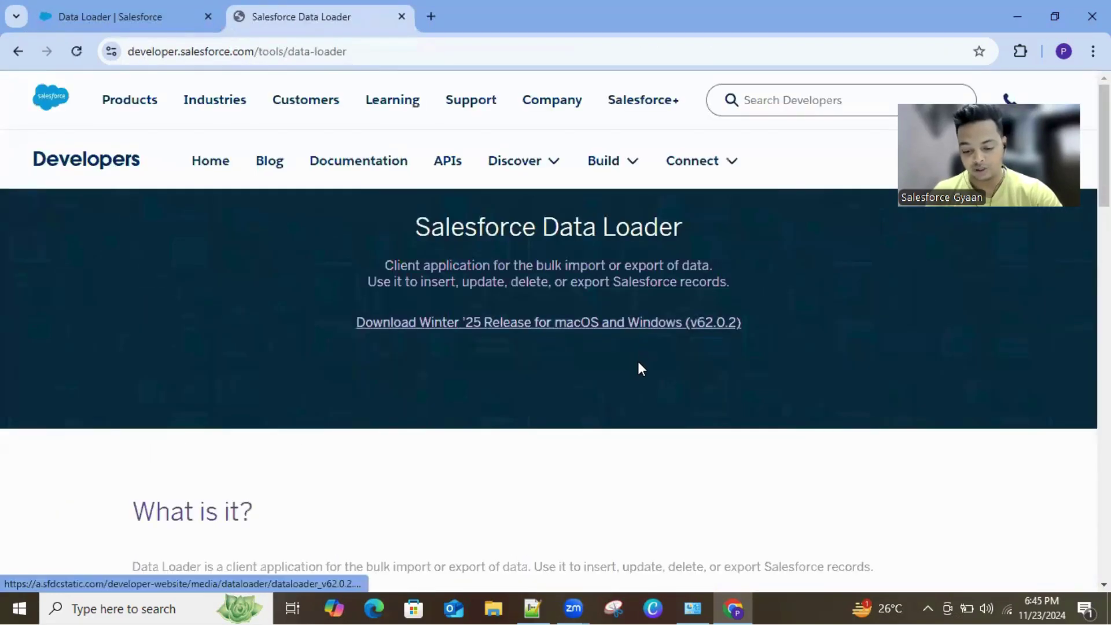
Download the Winter '25 Data Loader release for macOS and Windows (v62.0.2) and open the downloaded zip archive
drag(1104, 145, 1104, 196)
scroll(529, 304, up, 3)
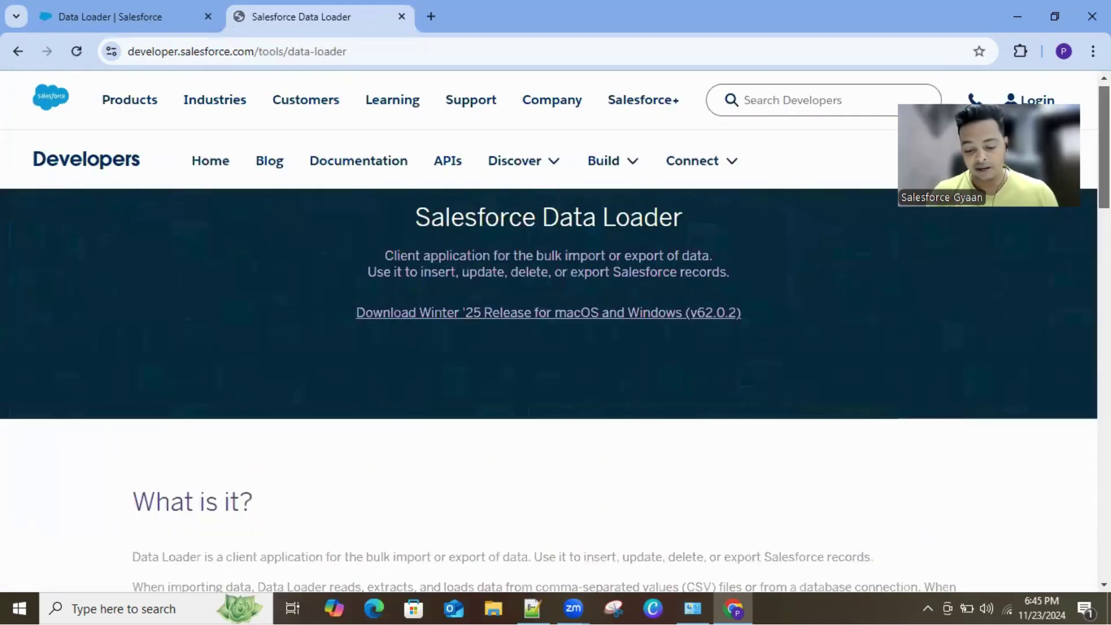
click(529, 307)
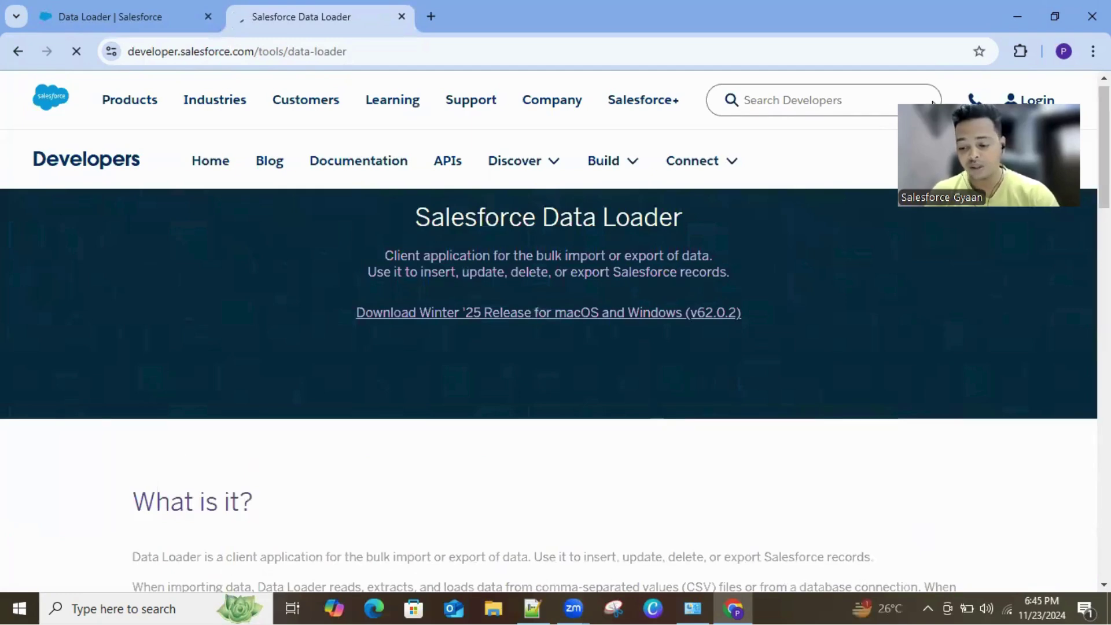
mouse_move(990, 91)
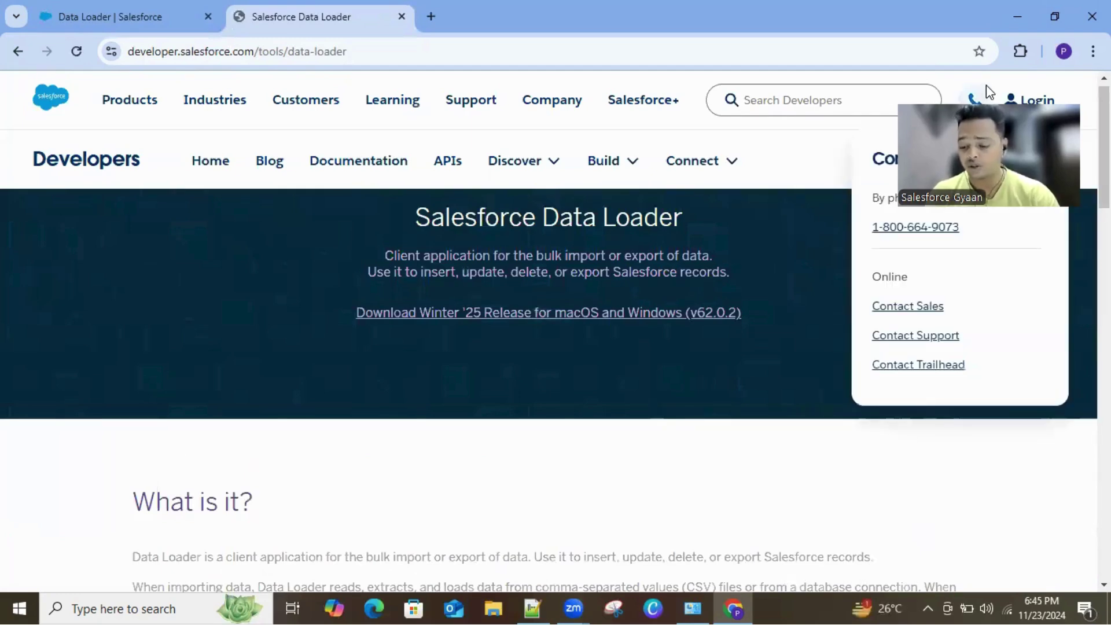
click(1039, 52)
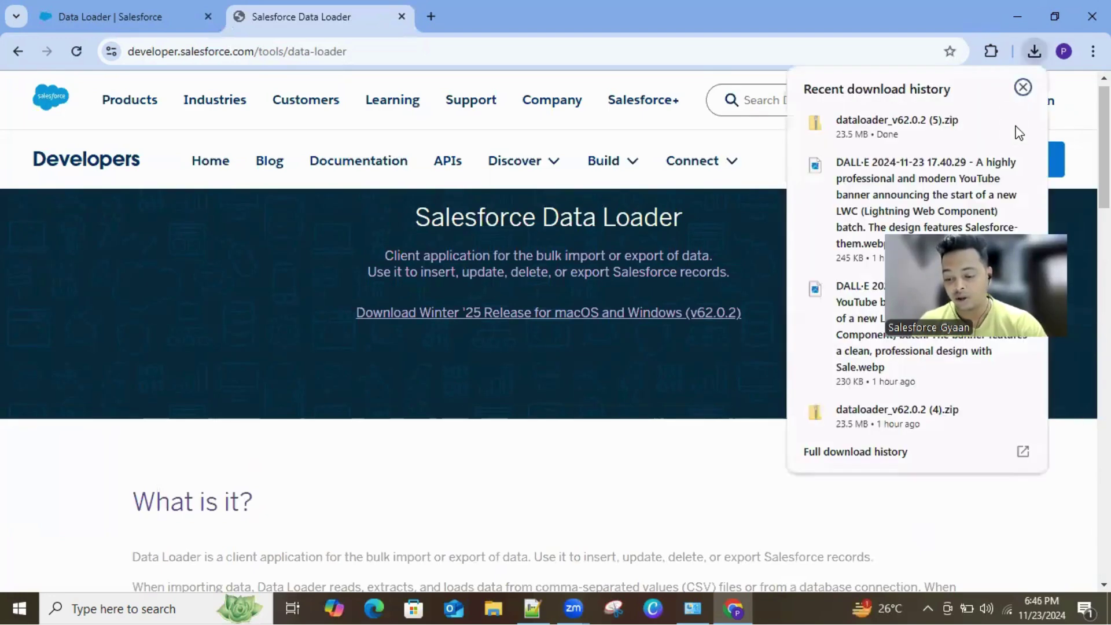
click(1020, 124)
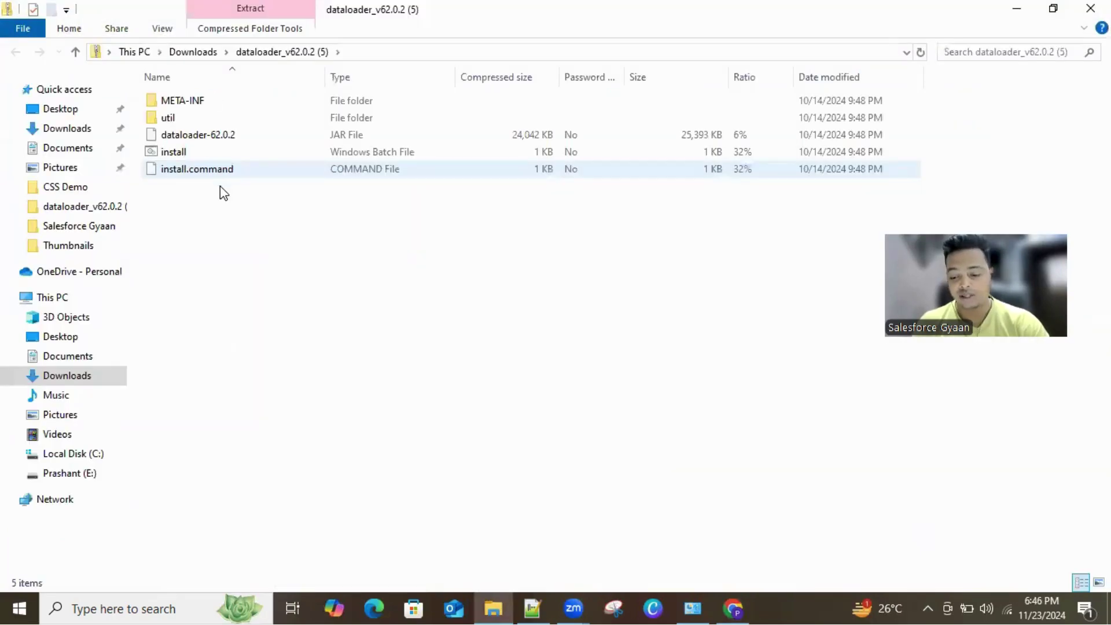
Extract the dataloader_v62.0.2 (5) archive to its default folder in Downloads and run the extracted install batch file
click(209, 55)
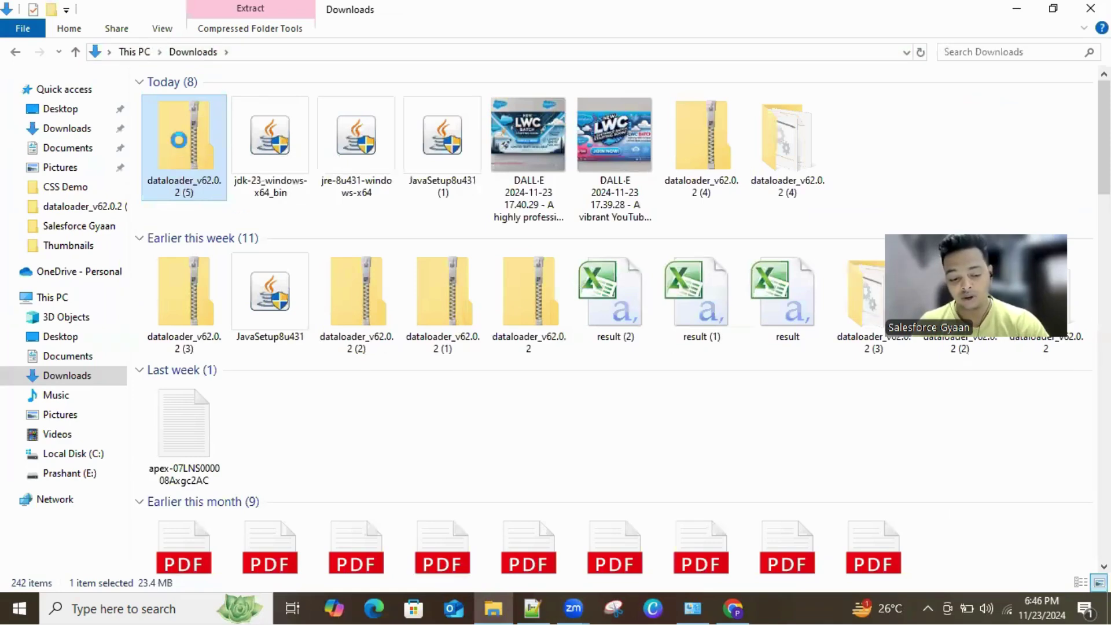
key(shift+F10)
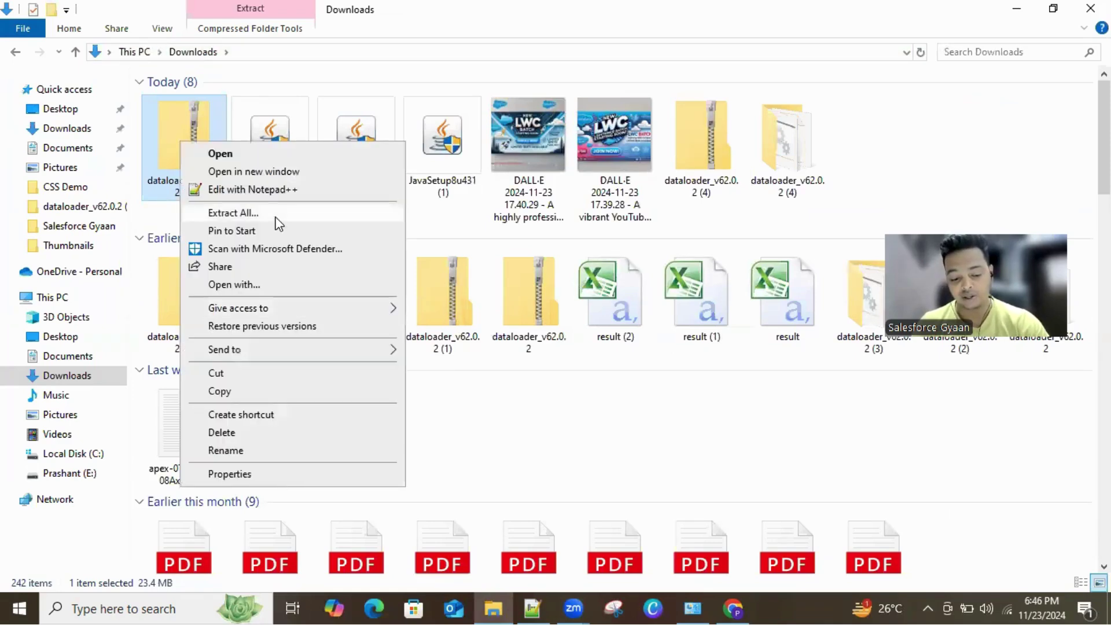
key(Return)
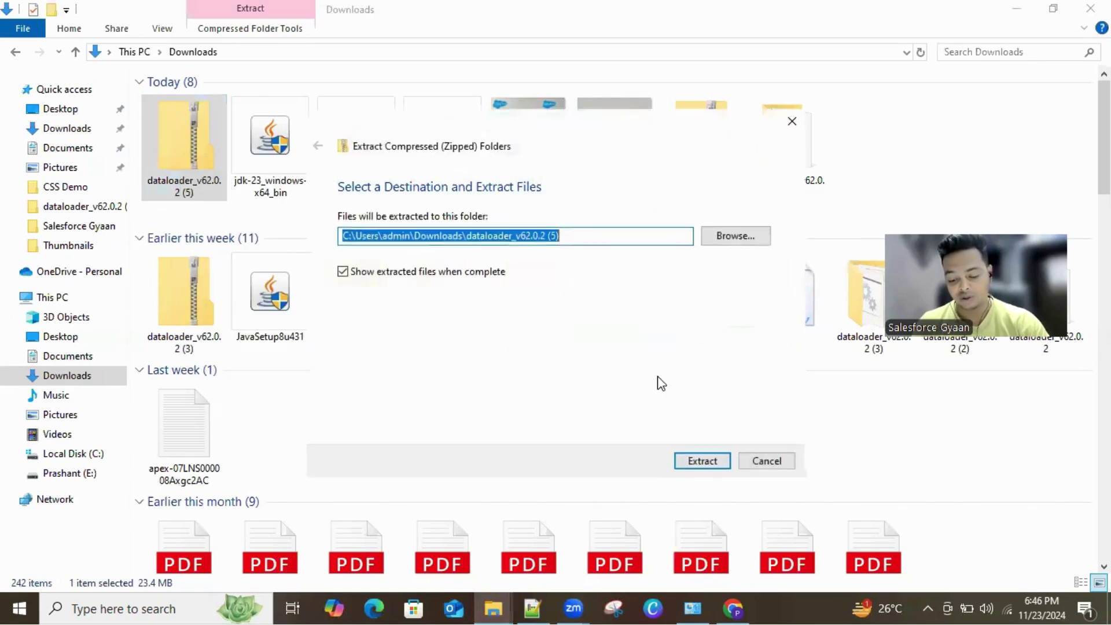
key(Return)
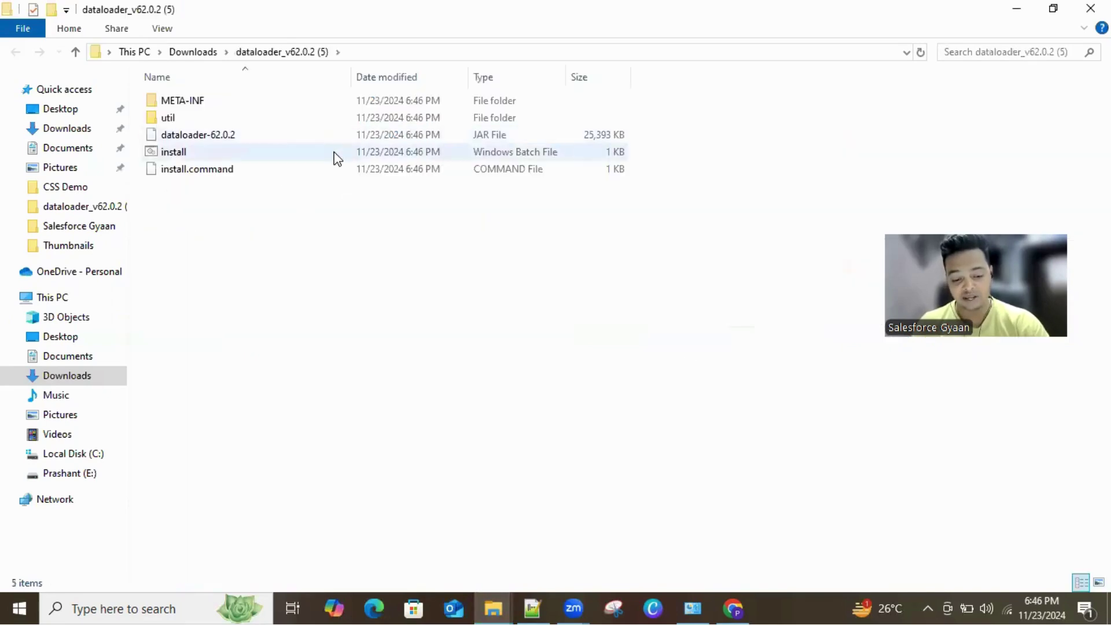
double_click(335, 154)
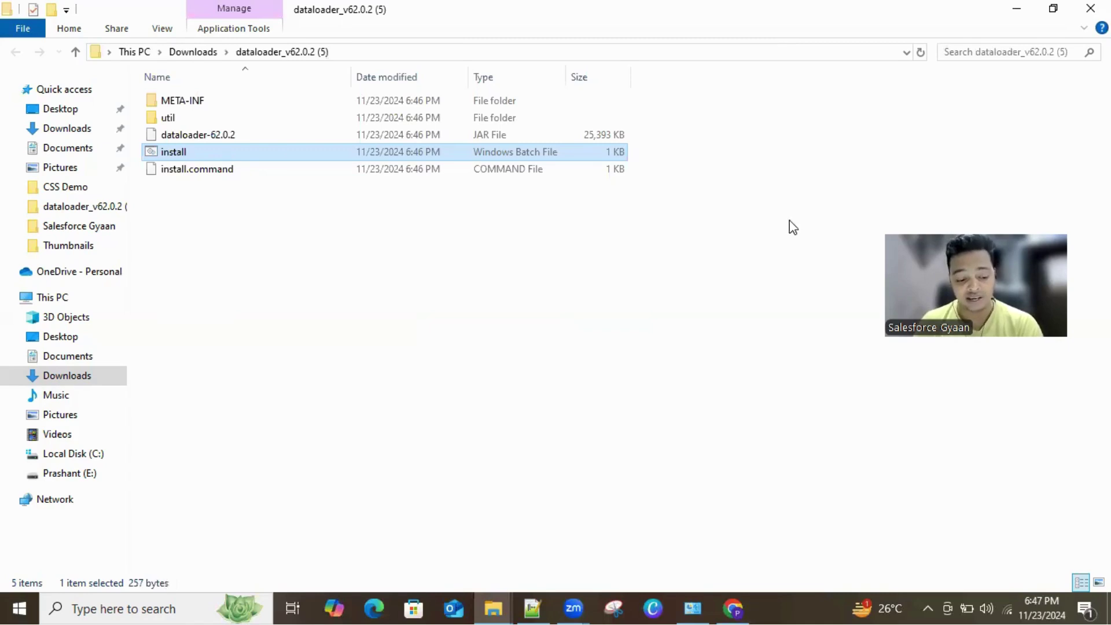
Inspect the jdk-23 folder and its lib subfolder under Java in C: Program Files
click(67, 458)
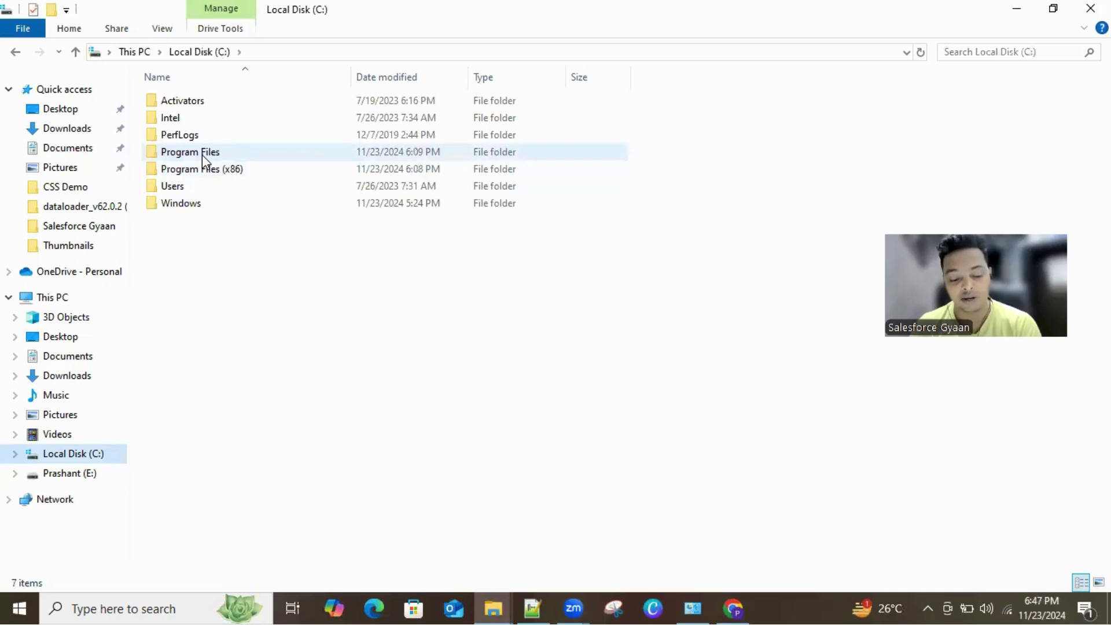
double_click(201, 155)
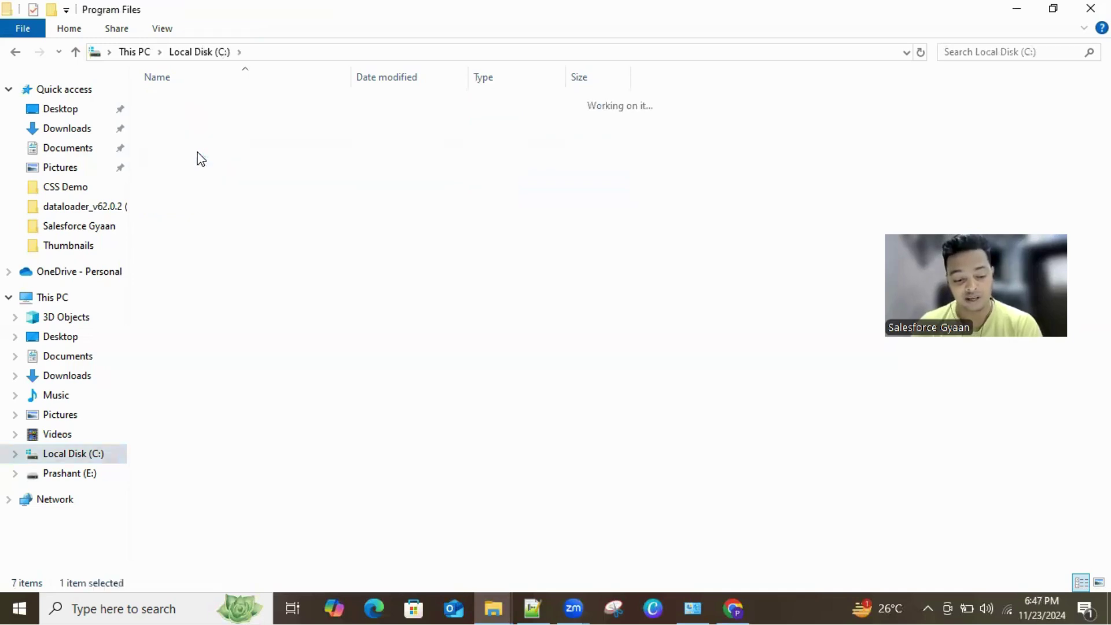
click(186, 206)
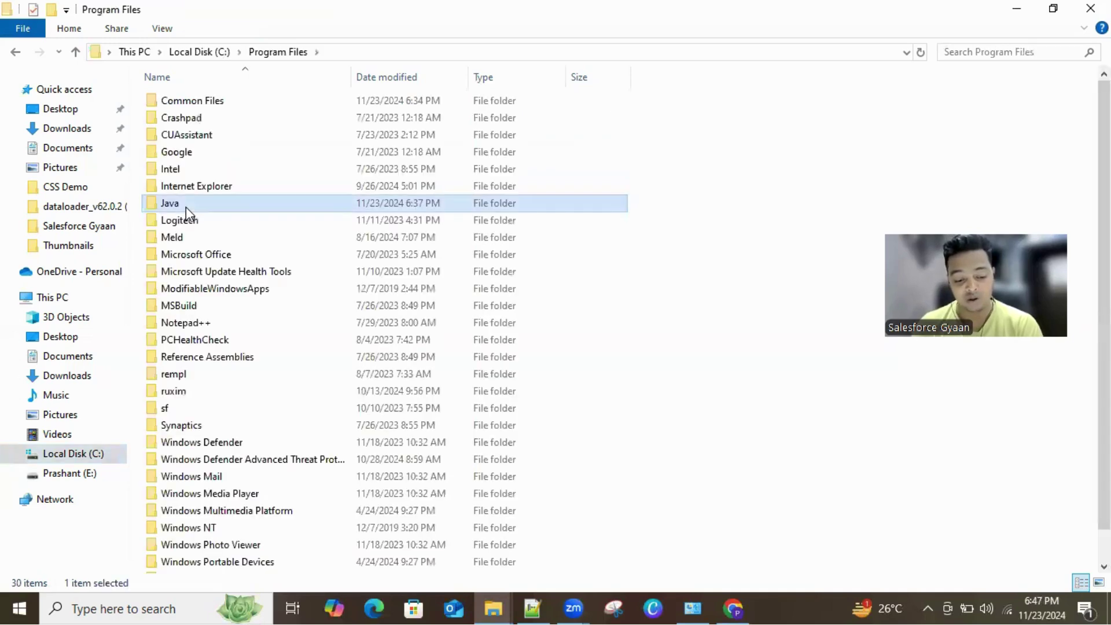
key(Return)
double_click(181, 102)
double_click(182, 102)
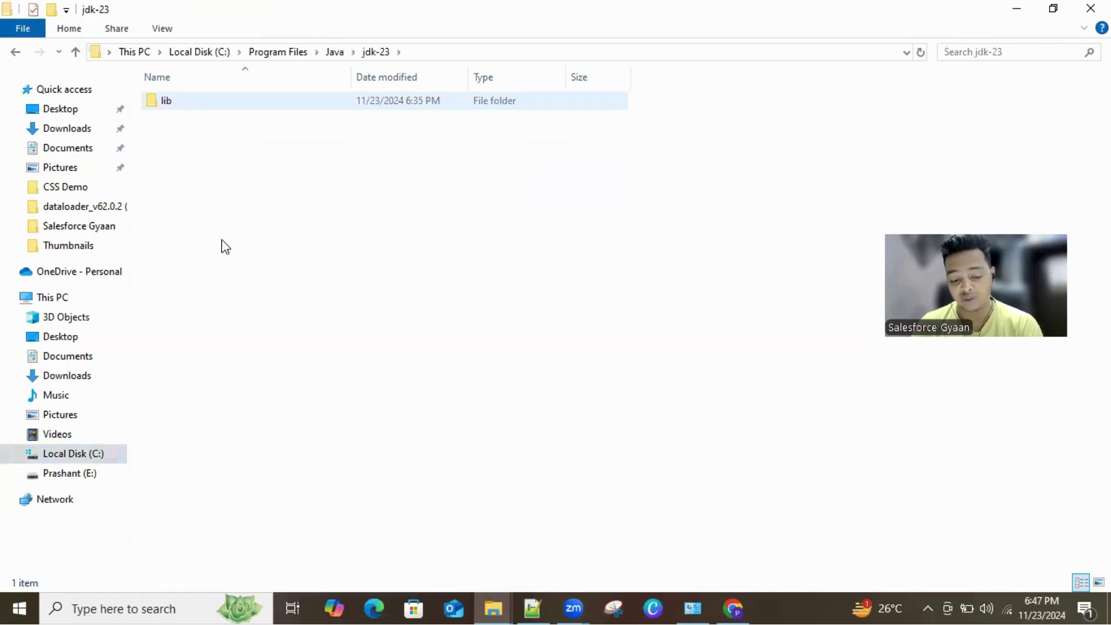
click(16, 52)
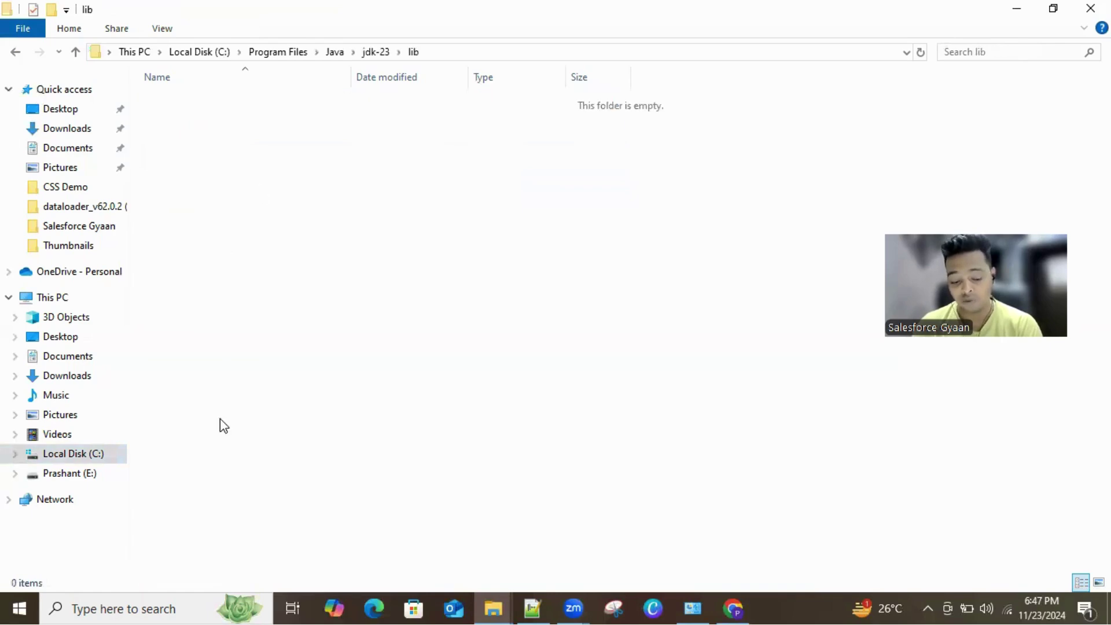
Switch to Programs and Features, search the installed programs for "java", and minimize the window after clearing the search
click(693, 608)
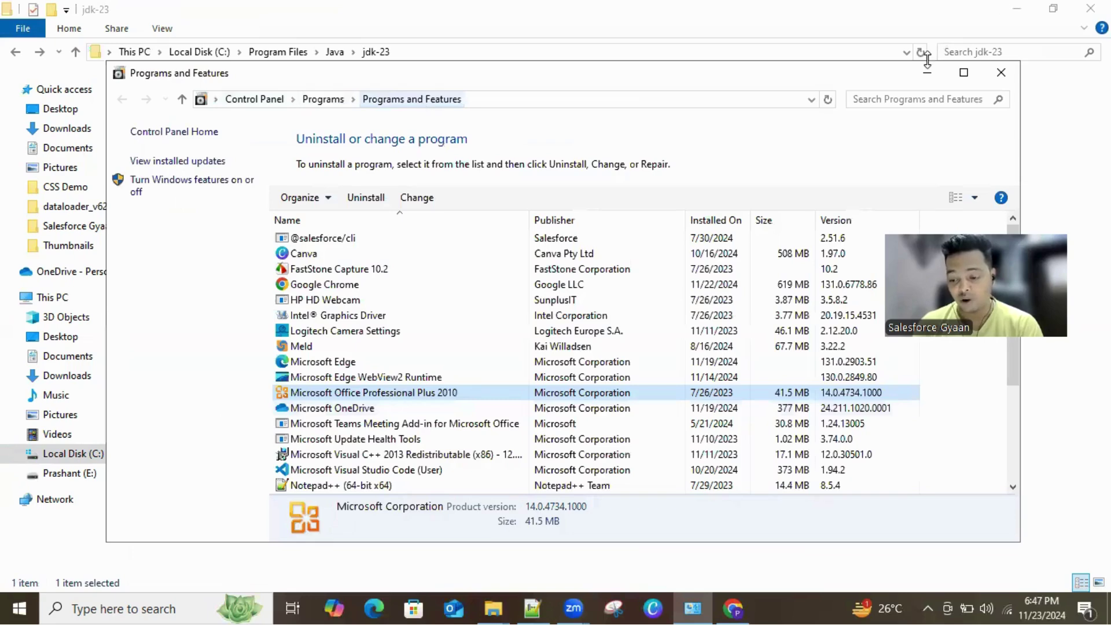
click(964, 73)
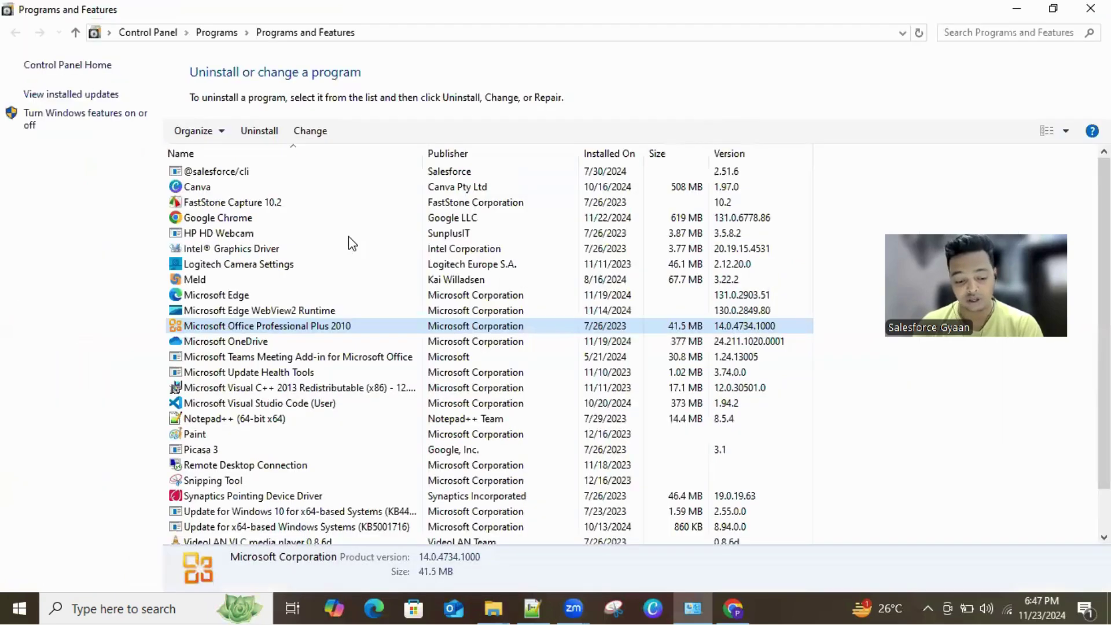
click(224, 253)
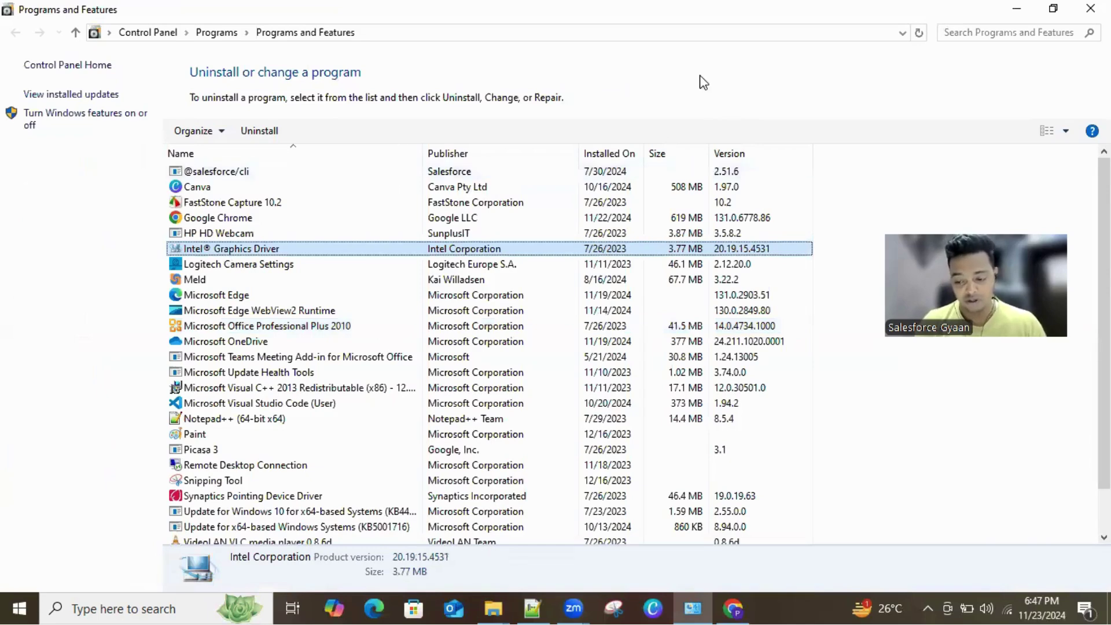
key(ctrl+f)
text(java)
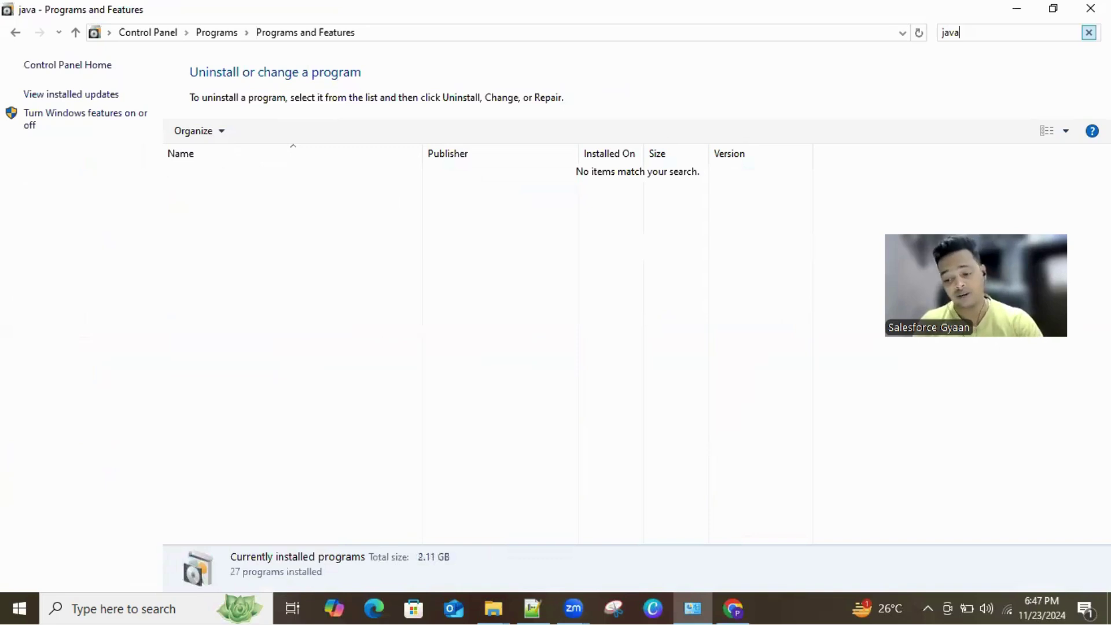
click(1089, 33)
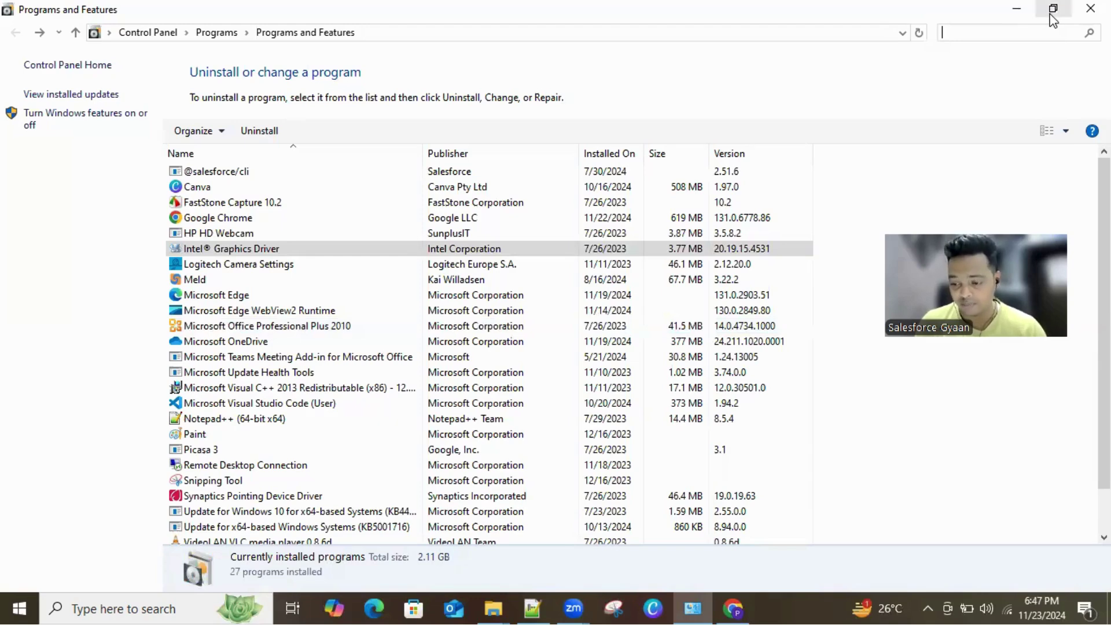
key(super+Down)
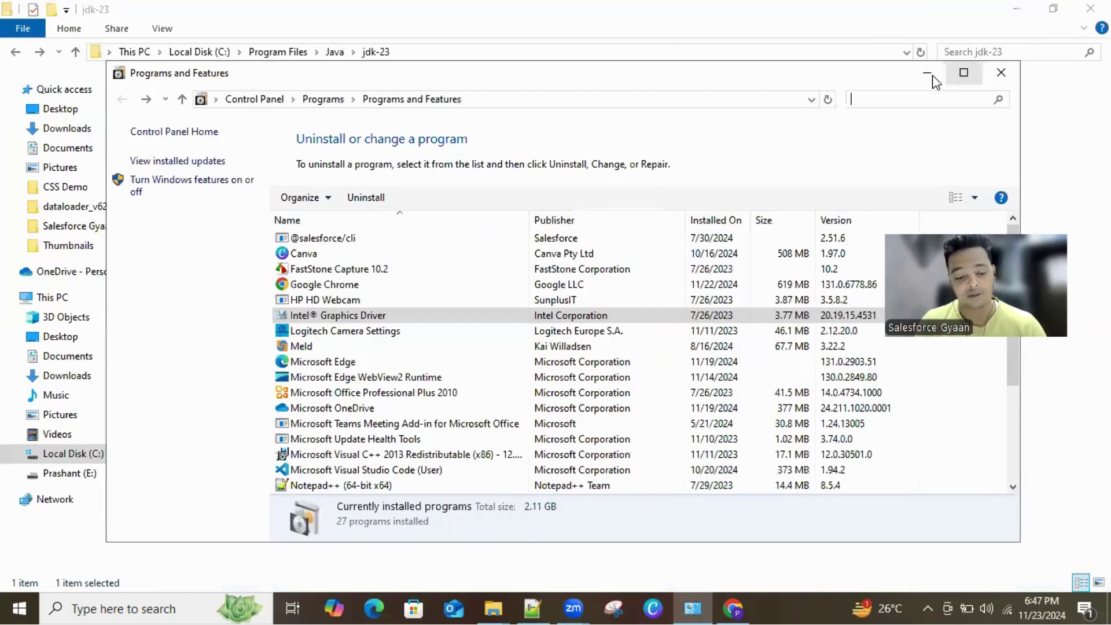
click(932, 76)
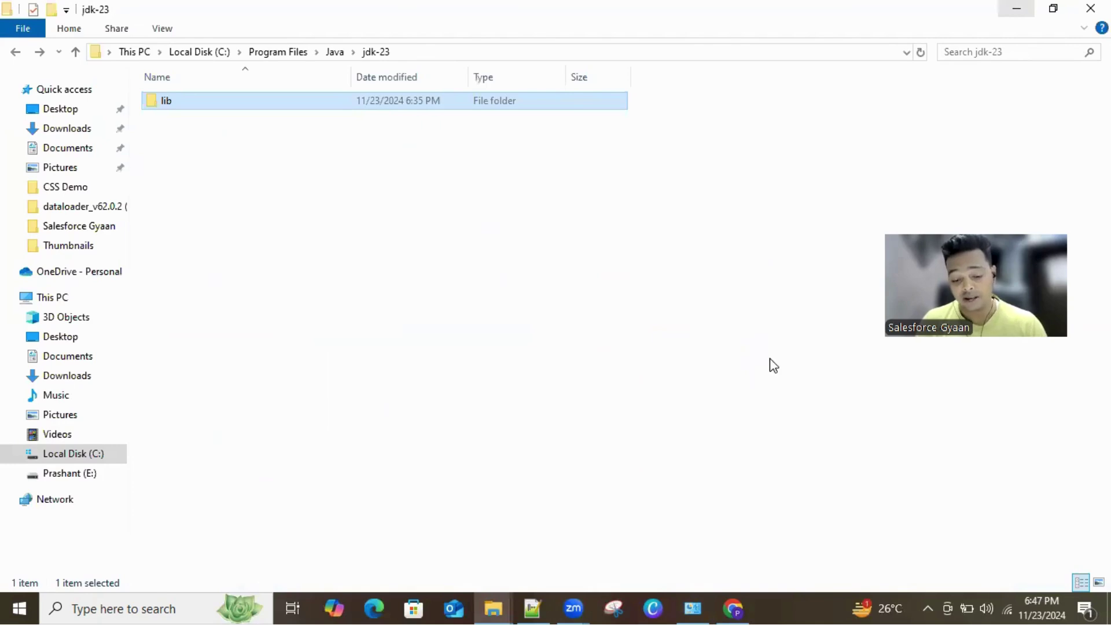
Return to Downloads, open the dataloader_v62.0.2 (5) zip archive and select its install batch file
key(alt+Tab)
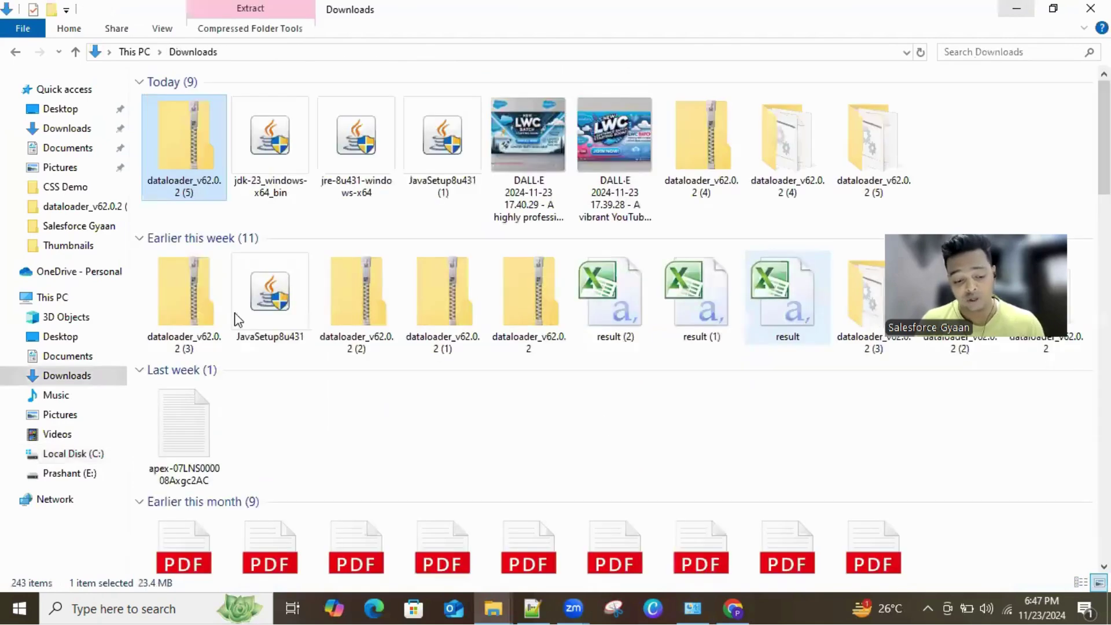
double_click(176, 153)
click(183, 153)
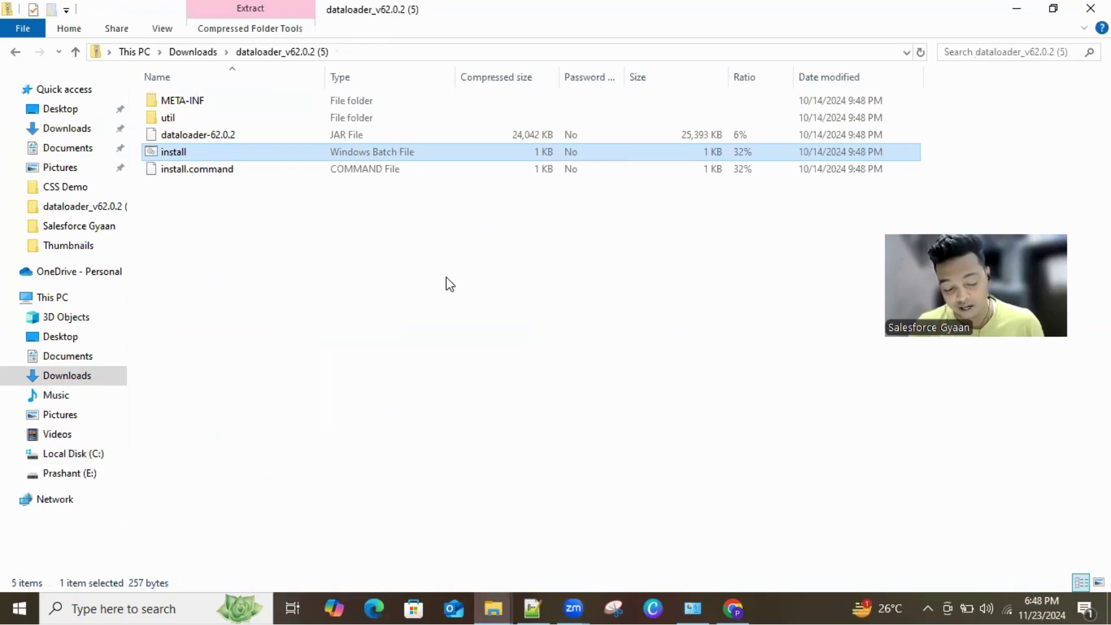
Switch to Chrome and enter "JDK inst" as a web search in a new tab without submitting it
click(740, 607)
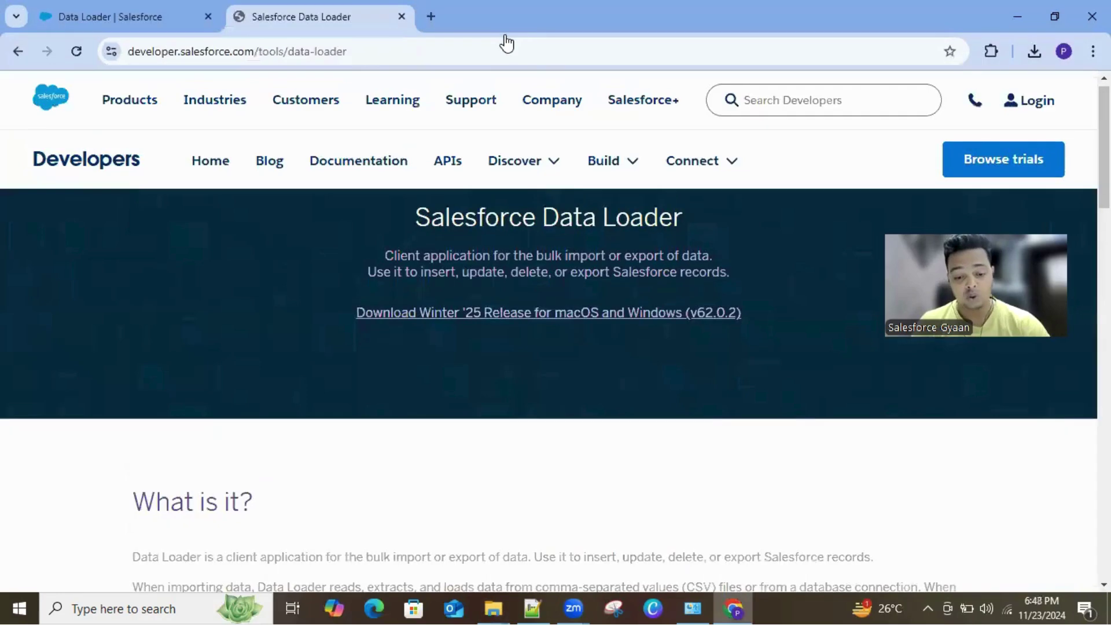
click(431, 17)
text(JD)
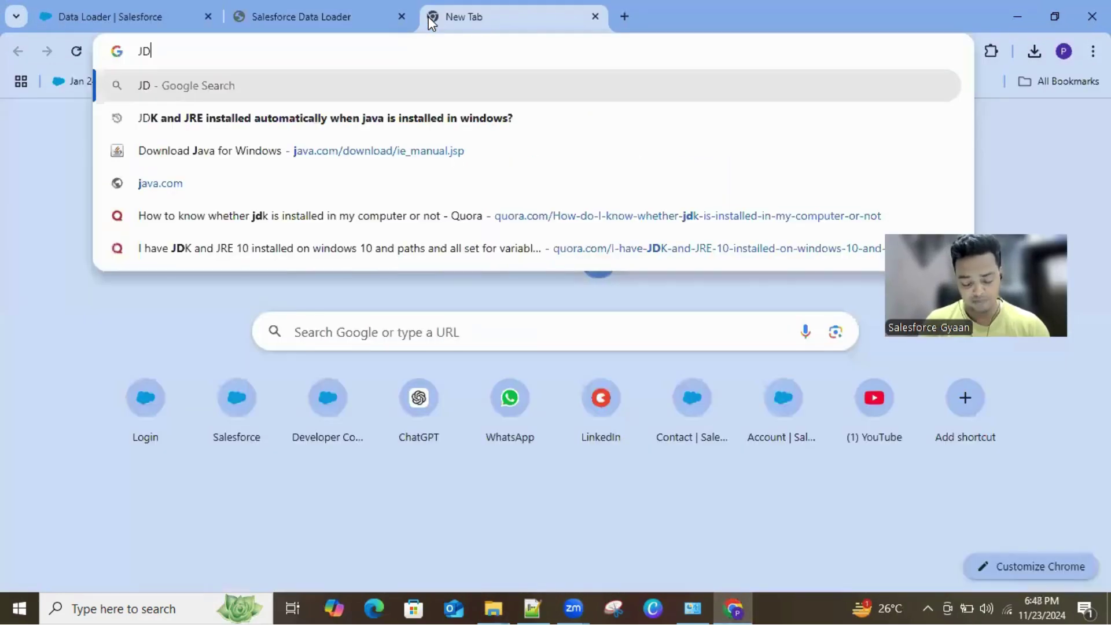
text(K instakk)
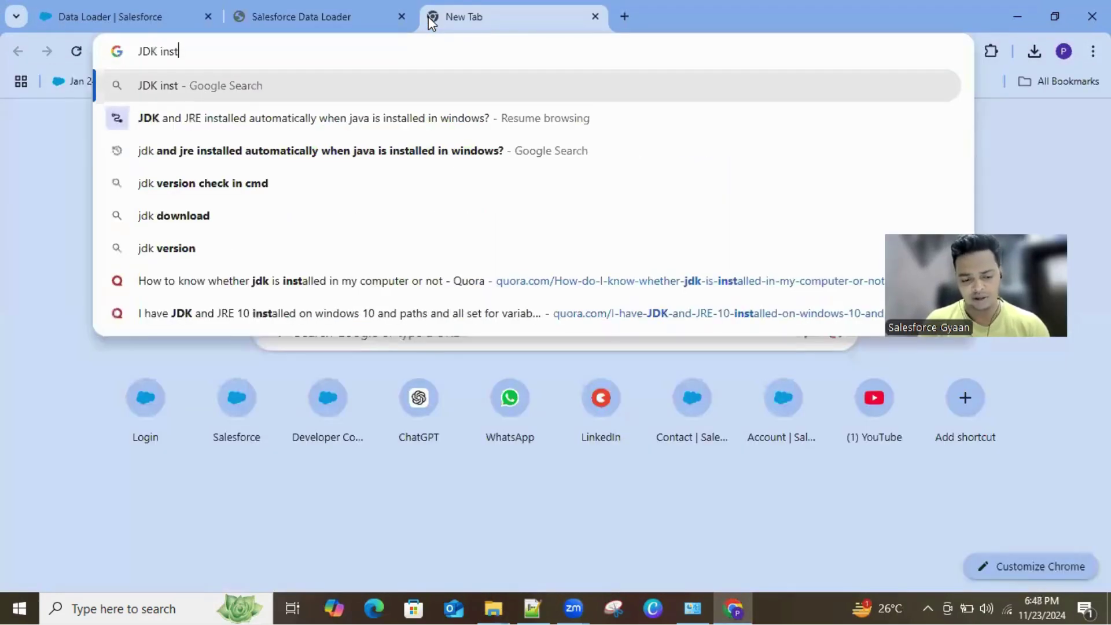
key(BackSpace)
key(BackSpace)
key(BackSpace)
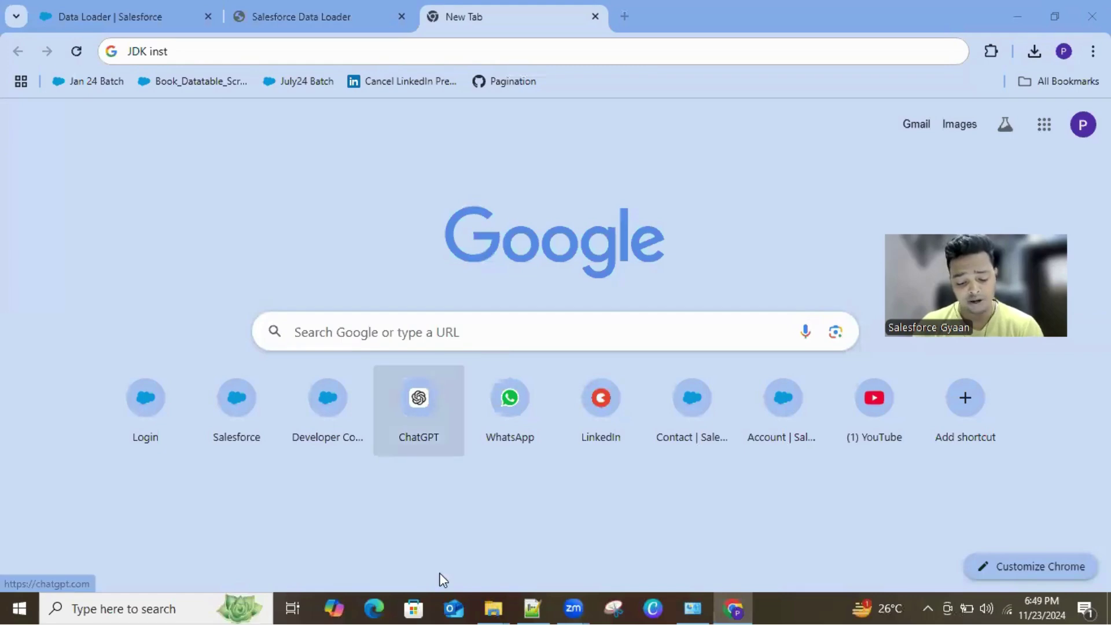
Switch to File Explorer and open the properties of This PC to check the Windows system type
key(alt+Tab)
click(59, 300)
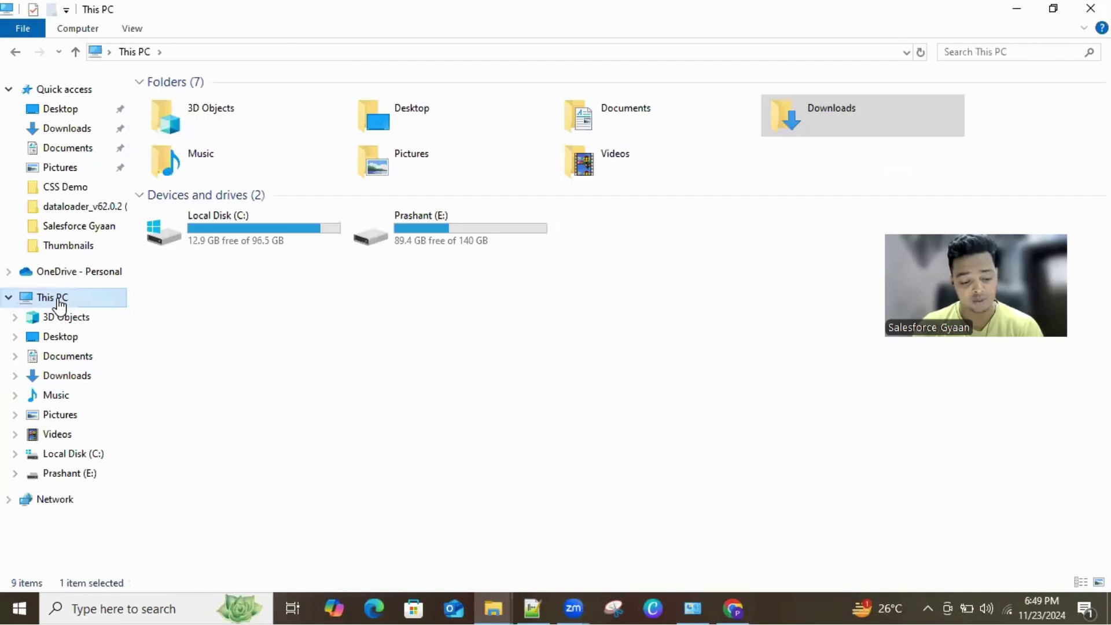
right_click(59, 299)
click(132, 514)
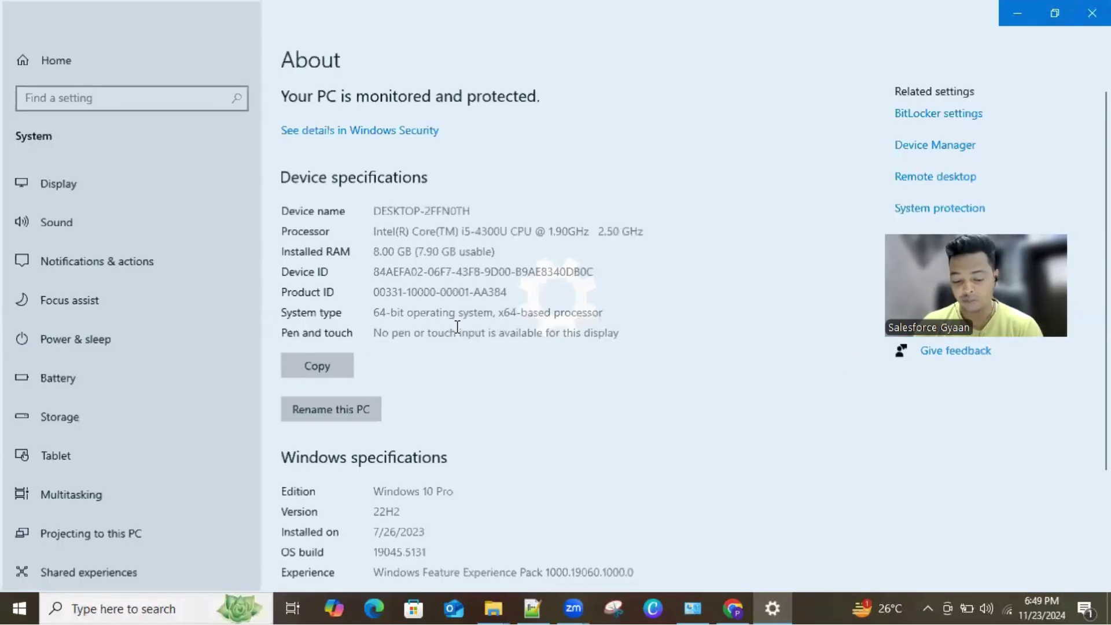
Check the Windows specifications of this PC, and switch to Chrome to search the web for "JDK install for windows"
scroll(457, 328, down, 3)
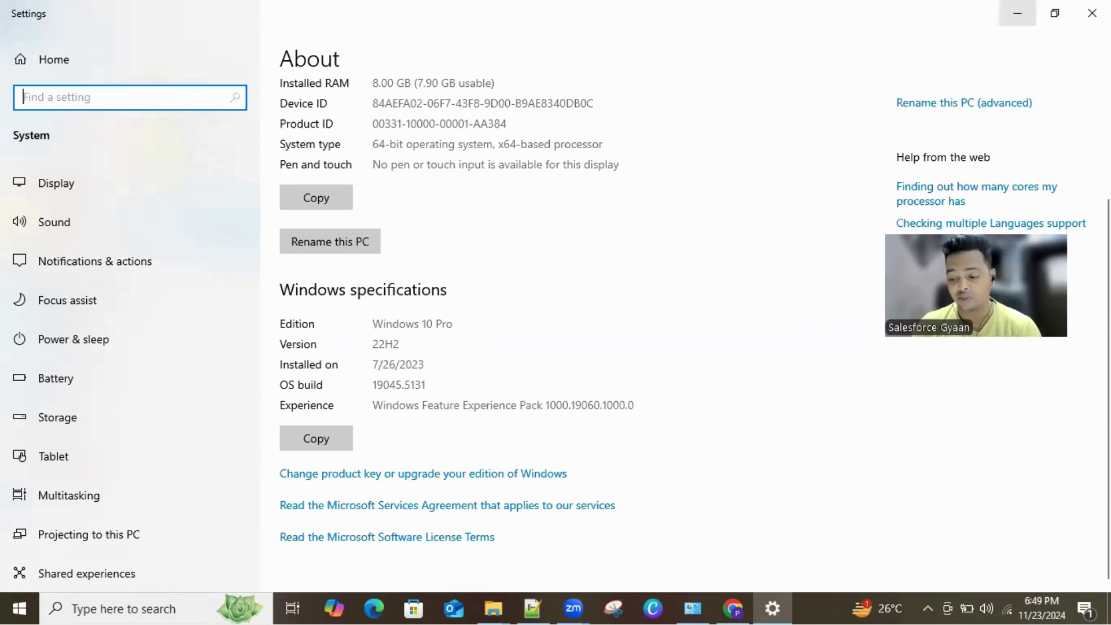
key(alt+Tab)
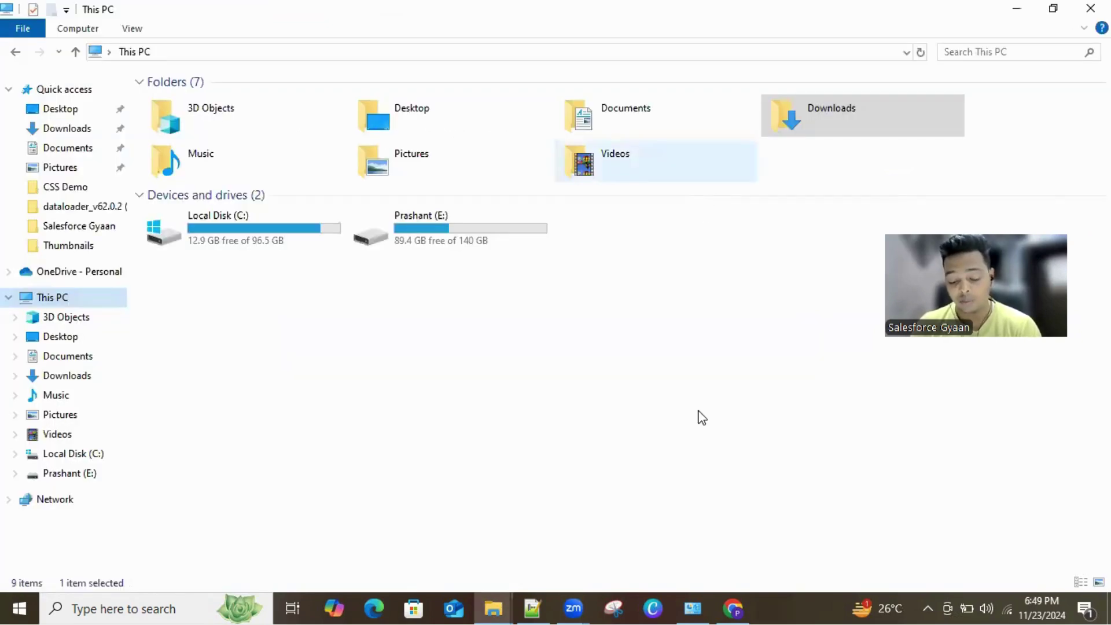
click(733, 608)
click(501, 58)
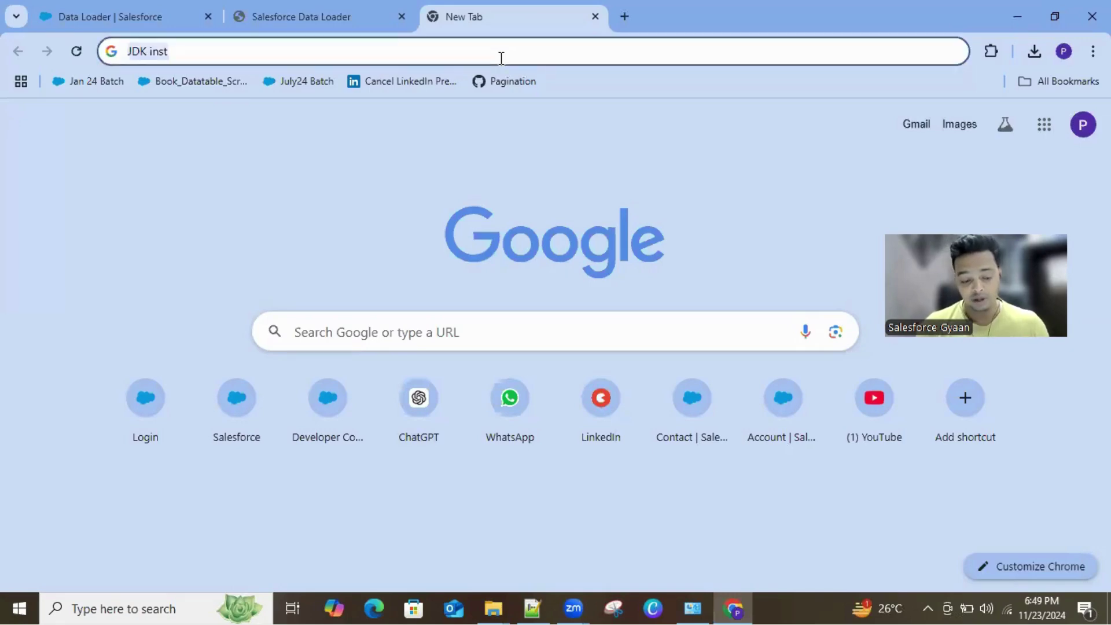
key(End)
text(all)
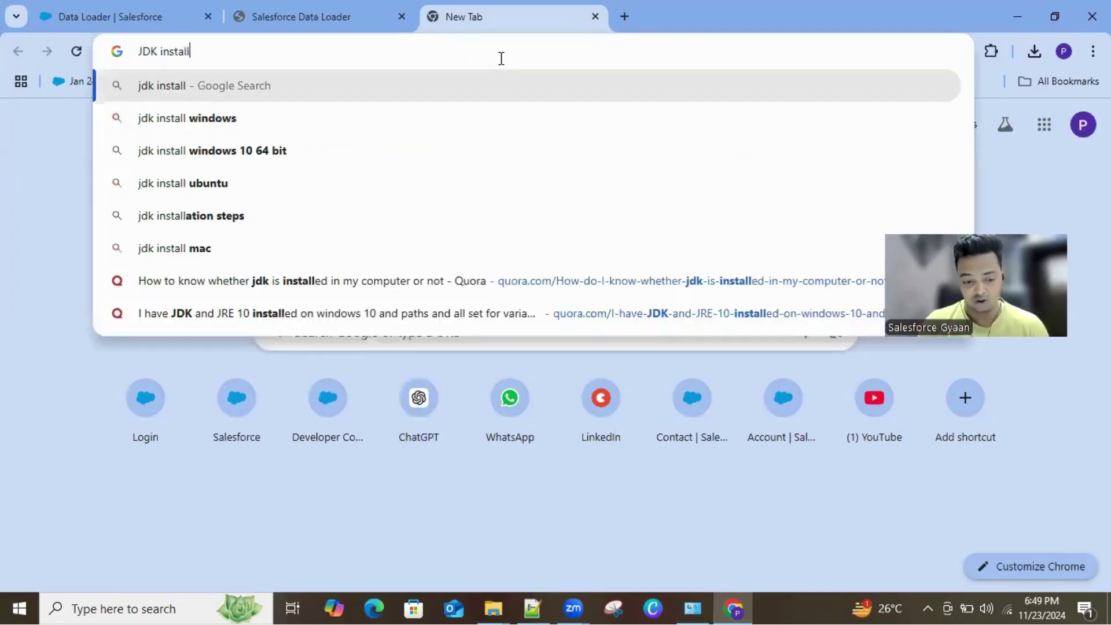
text( for )
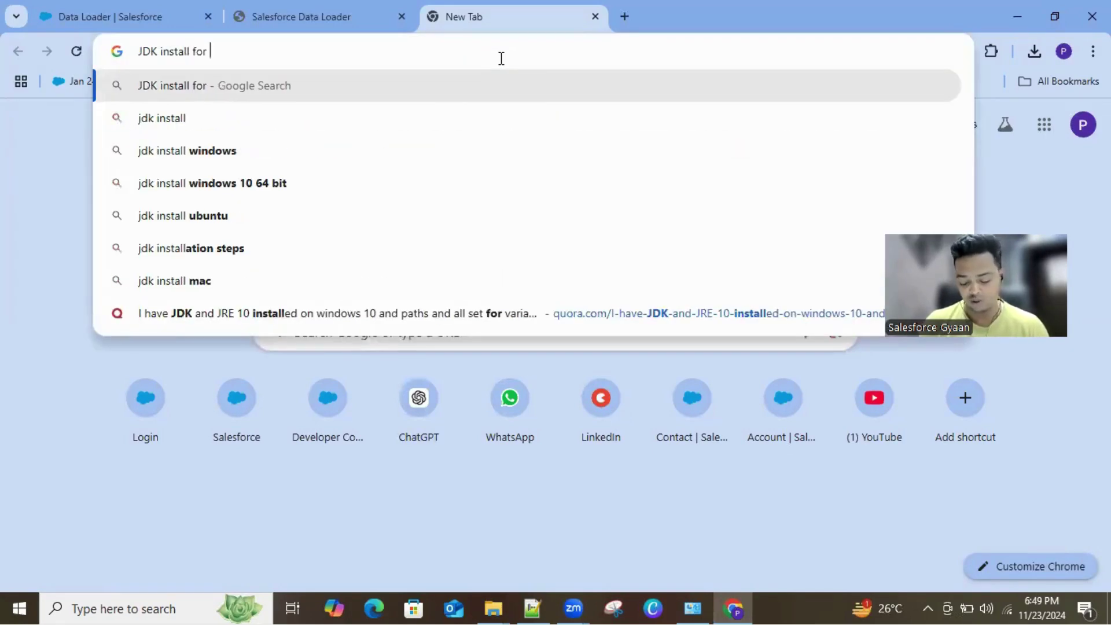
text(windows 11)
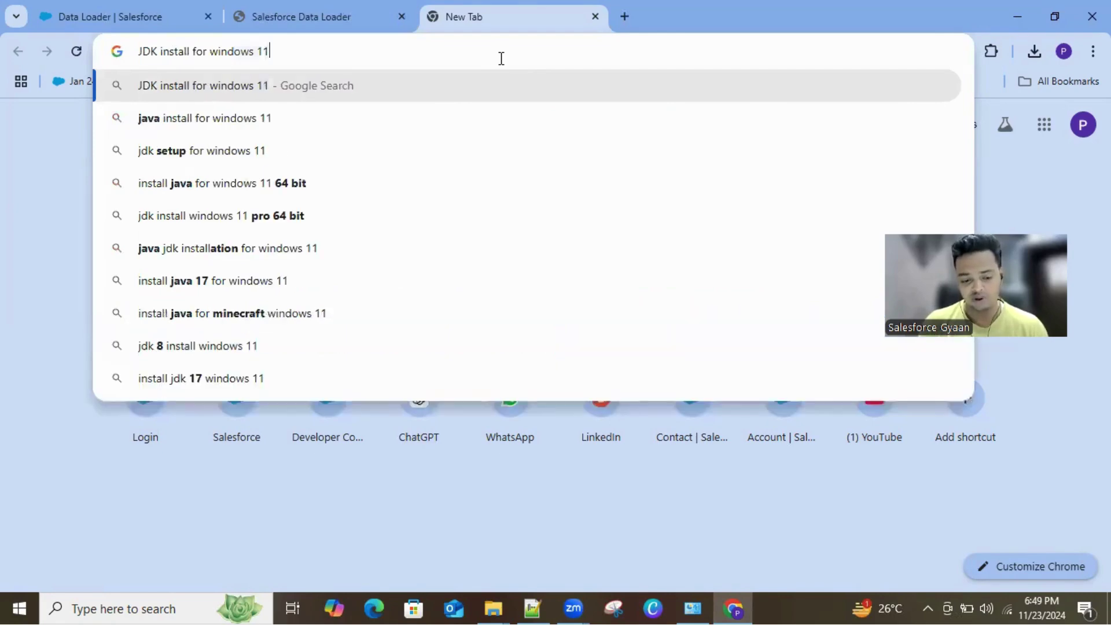
key(BackSpace)
key(BackSpace)
key(BackSpace)
key(Return)
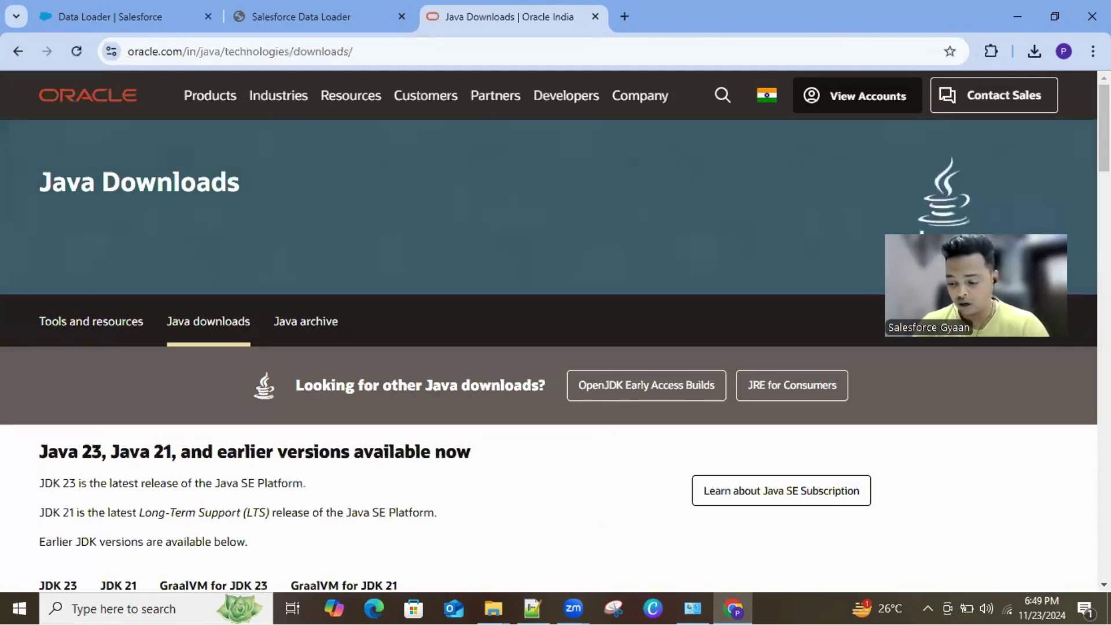
Download the JDK 23 x64 Installer for Windows from Oracle's Java Downloads page
scroll(549, 348, down, 1)
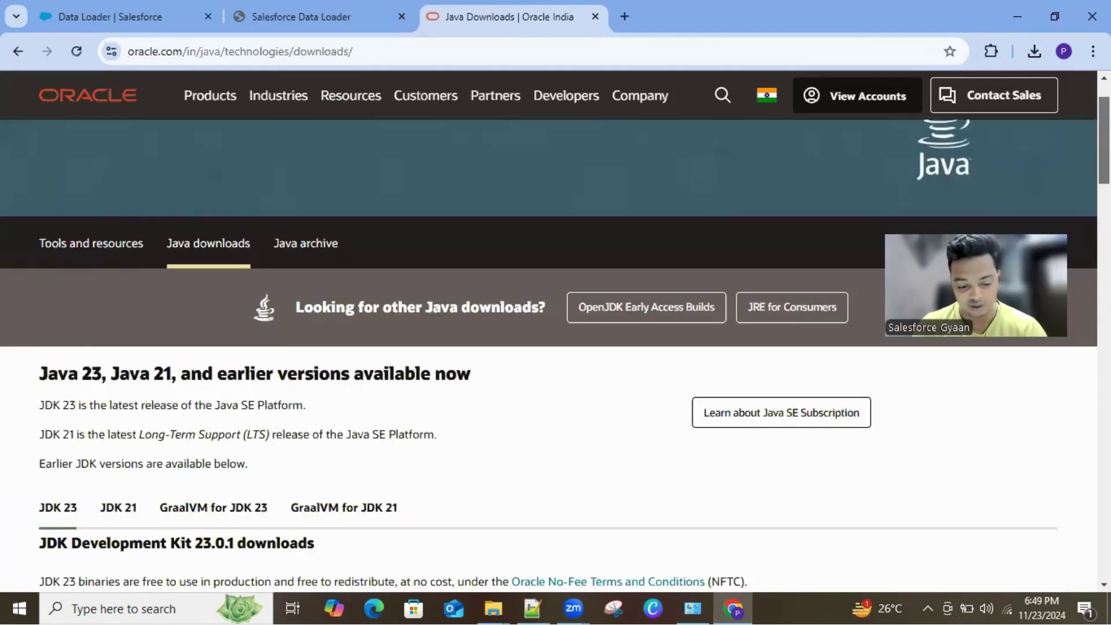
scroll(549, 347, down, 4)
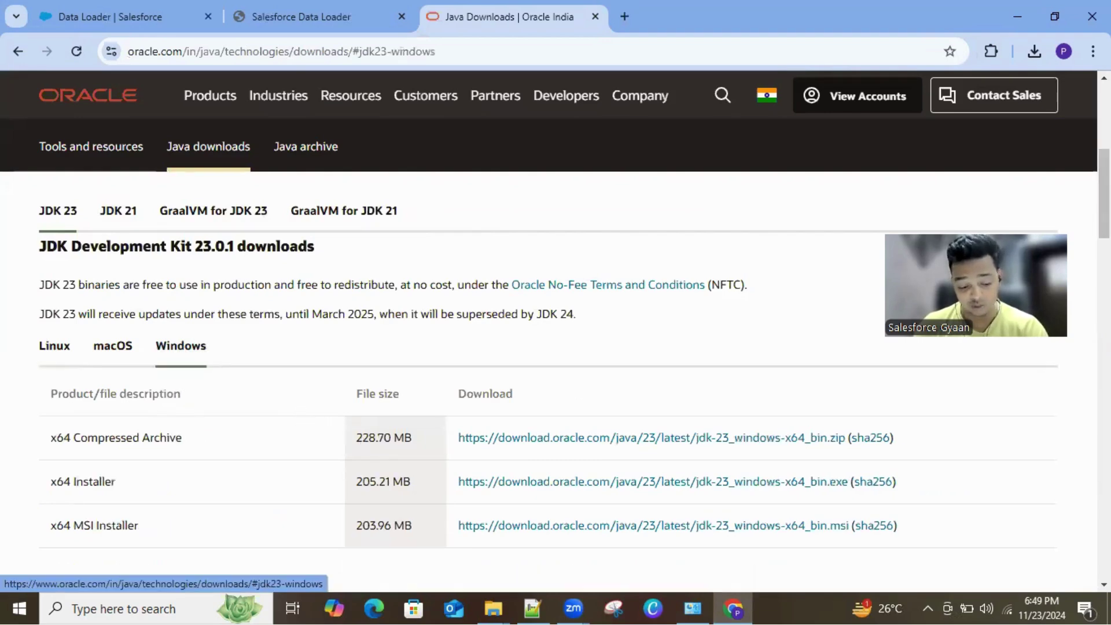
scroll(786, 203, down, 2)
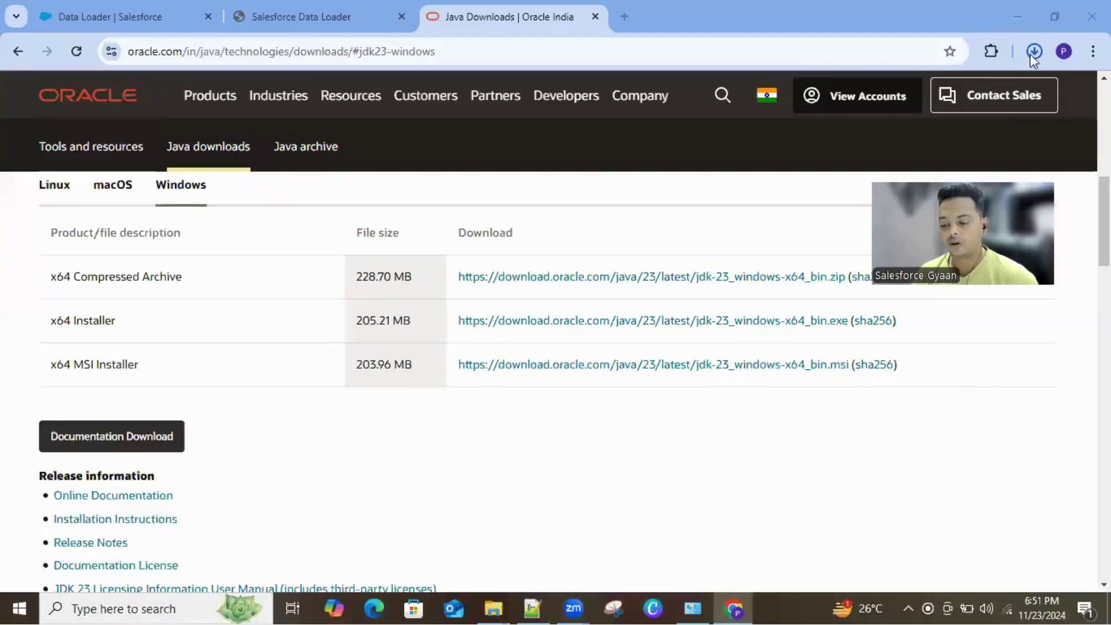
Launch the downloaded jdk-23_windows-x64_bin (1) installer from the Downloads folder and advance its setup wizard to the destination folder page
click(1034, 51)
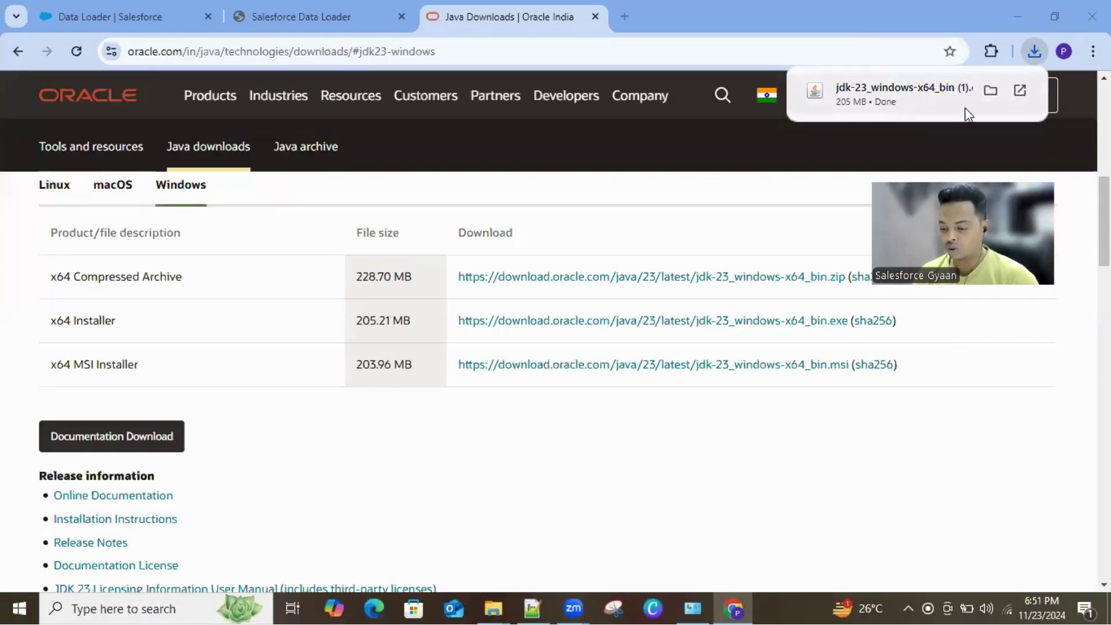
click(991, 91)
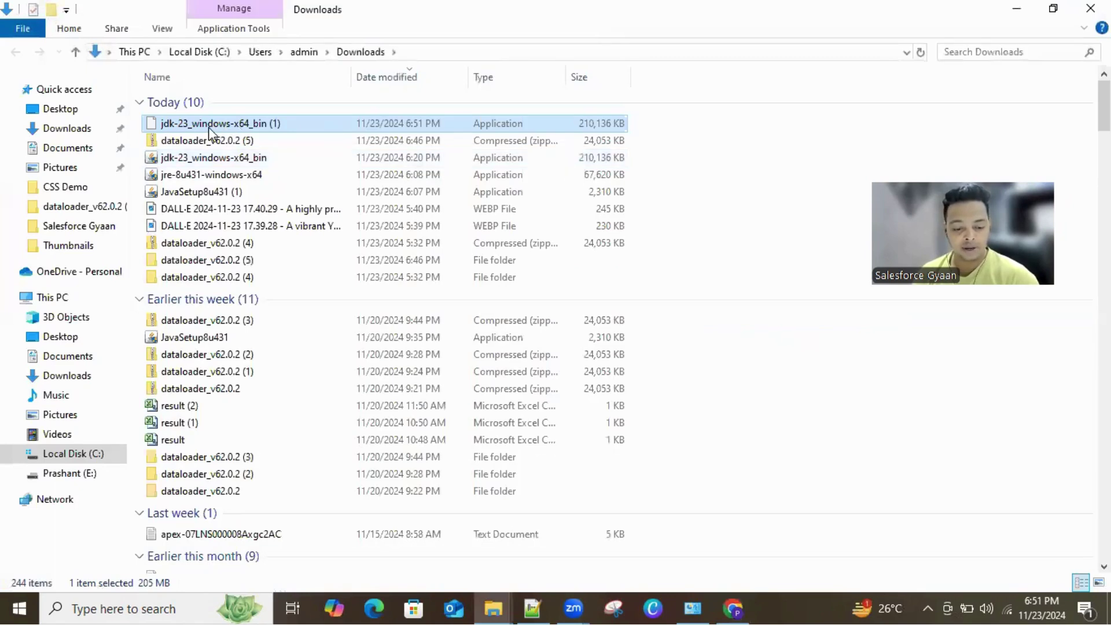
double_click(394, 128)
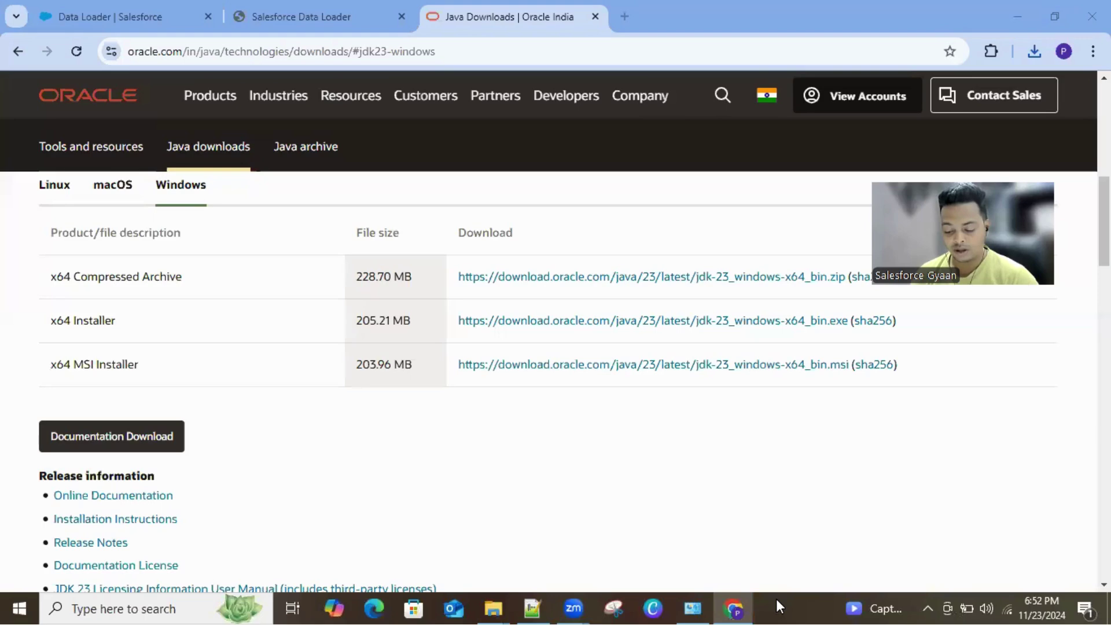
mouse_move(777, 606)
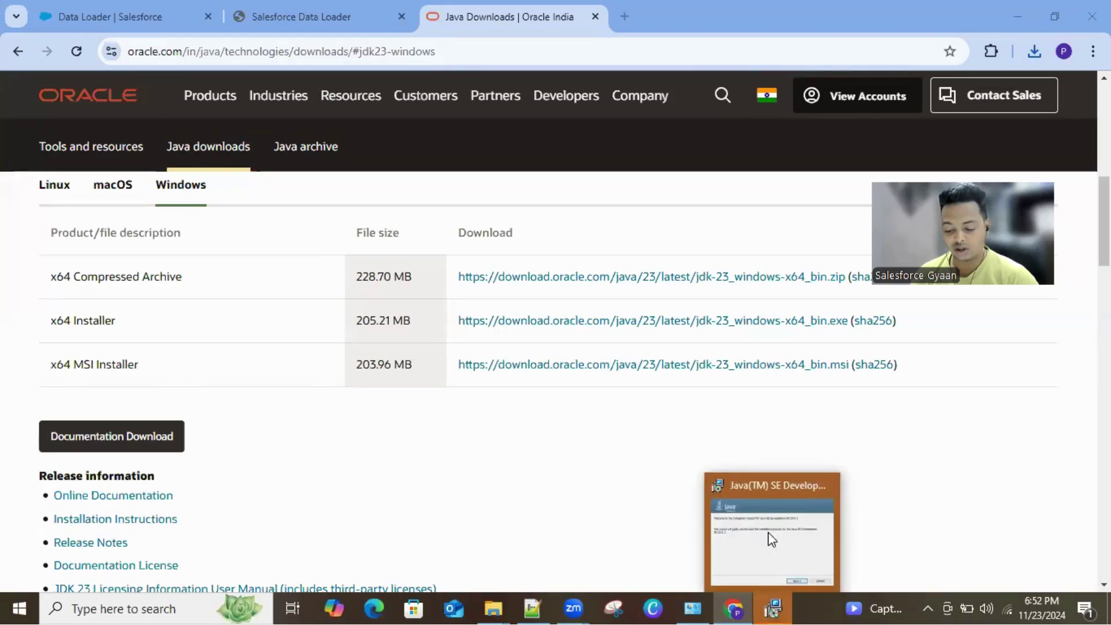
click(772, 540)
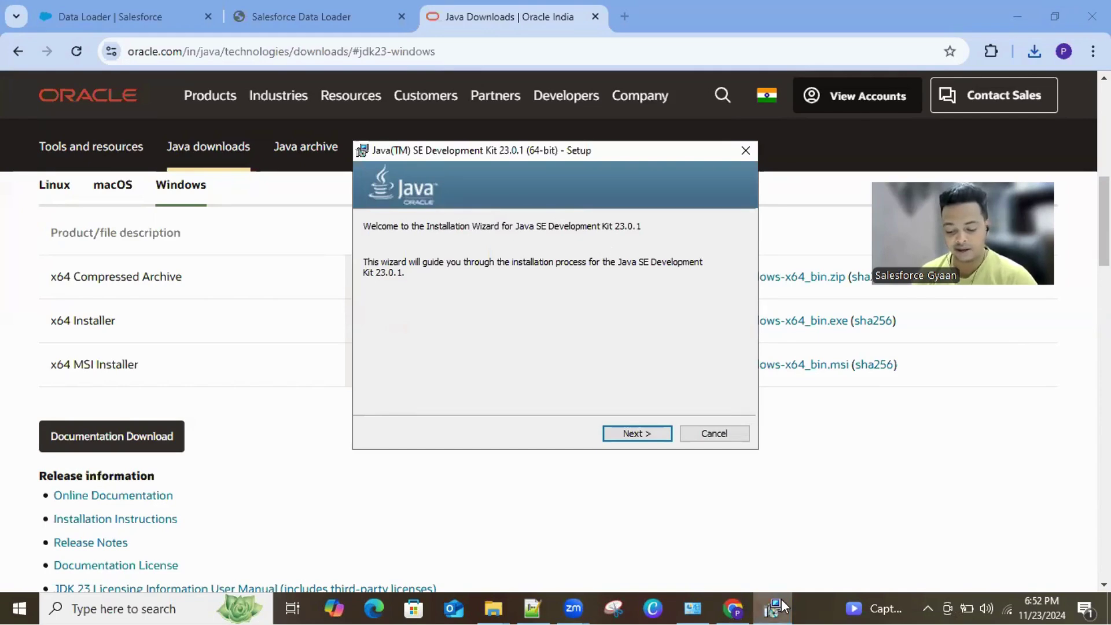
click(636, 437)
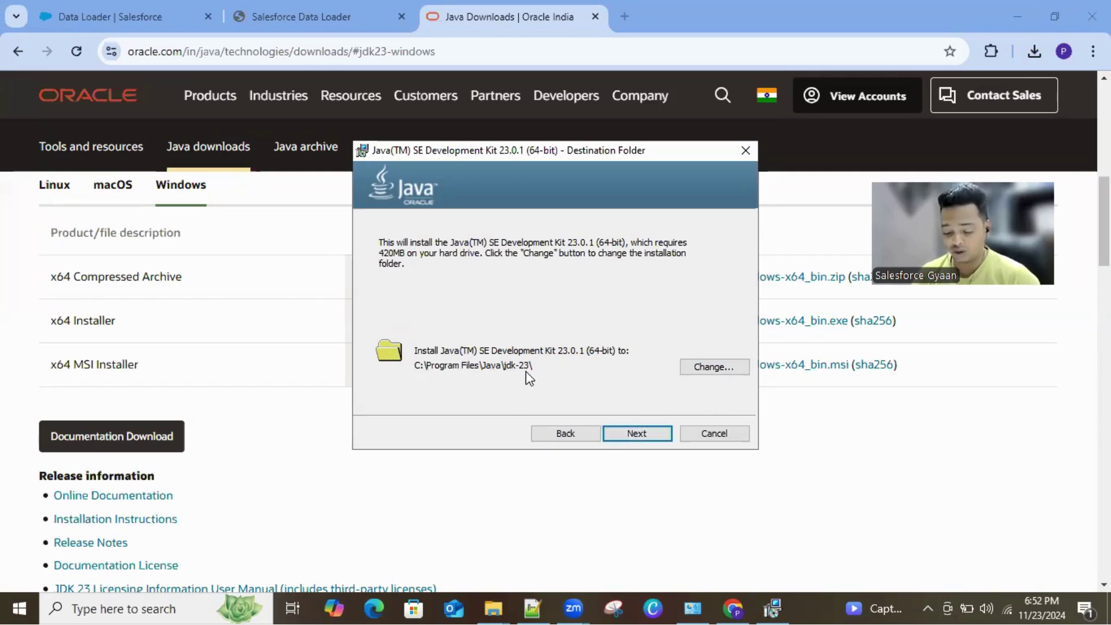
Switch to File Explorer and open C:\Program Files\Java\jdk-23 to check the installation folder's contents
click(493, 608)
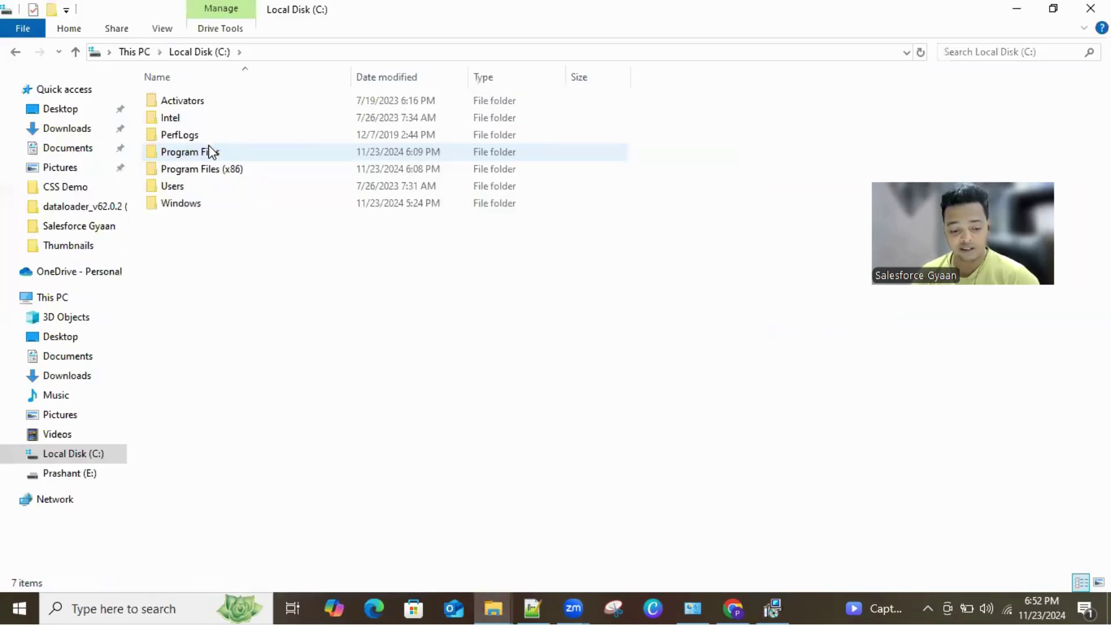
double_click(209, 150)
double_click(189, 209)
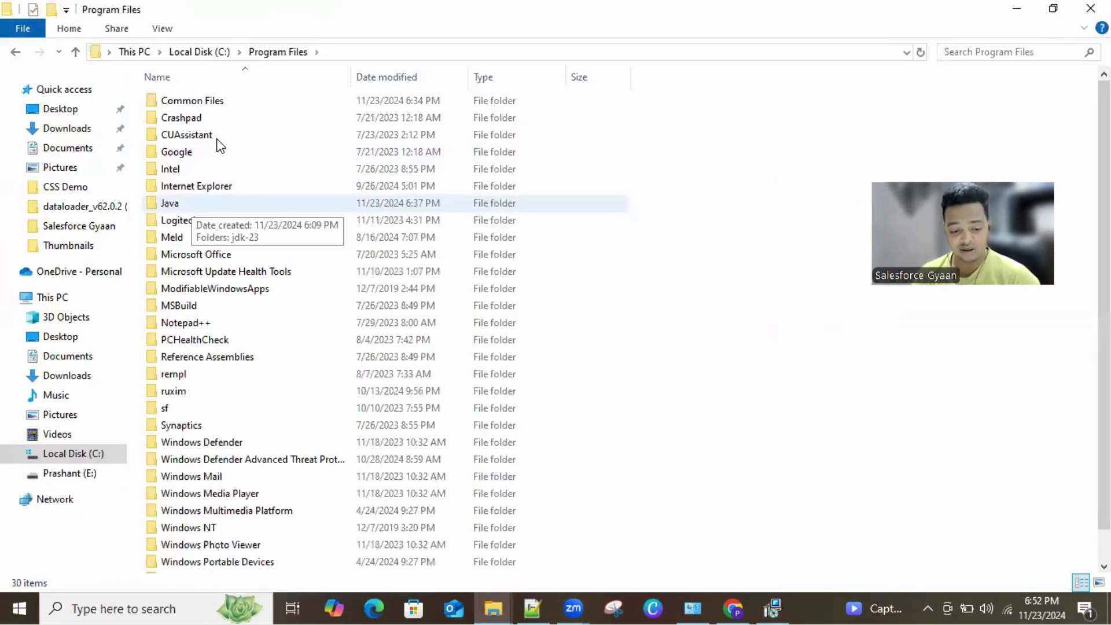
double_click(173, 103)
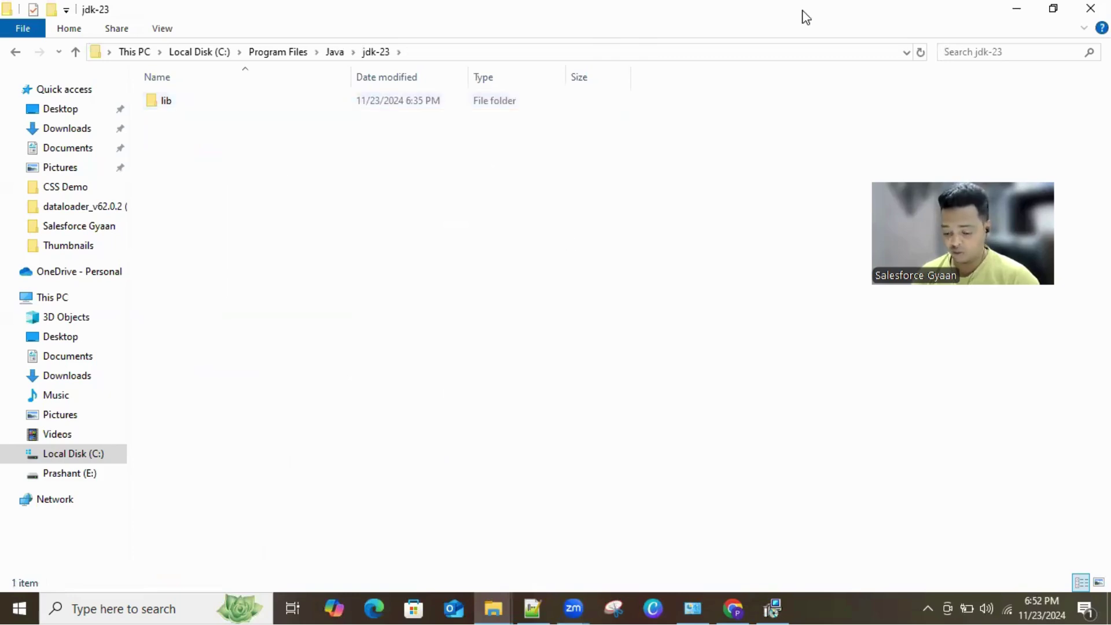
Install the JDK into C:\Program Files\Java\jdk-23\, close the finished wizard and review the files in the jdk-23 folder
click(774, 608)
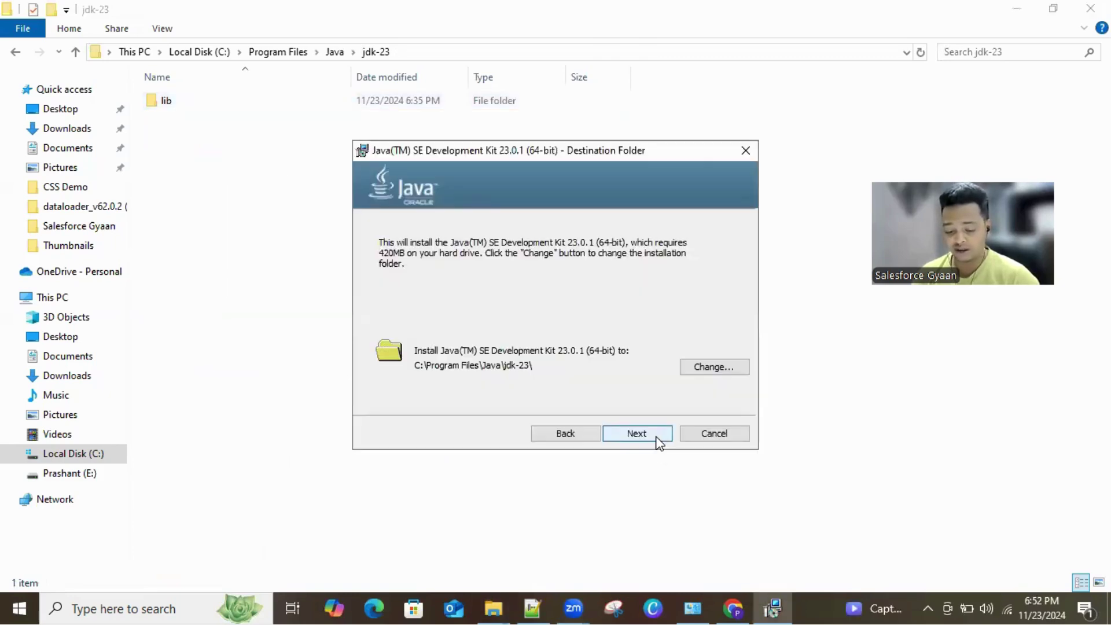
click(658, 441)
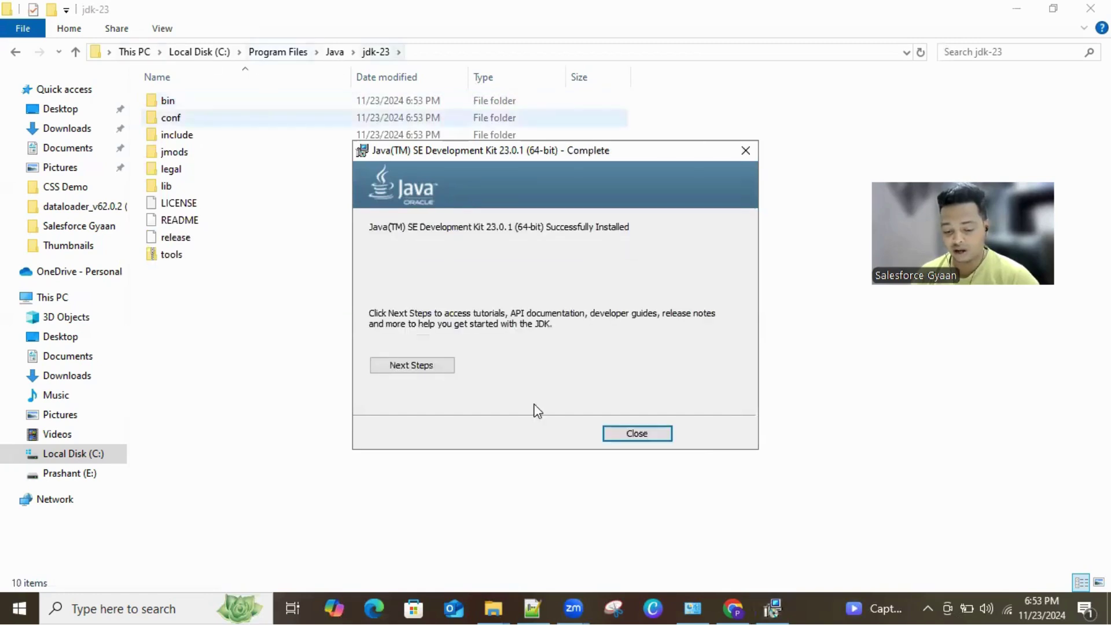
click(644, 437)
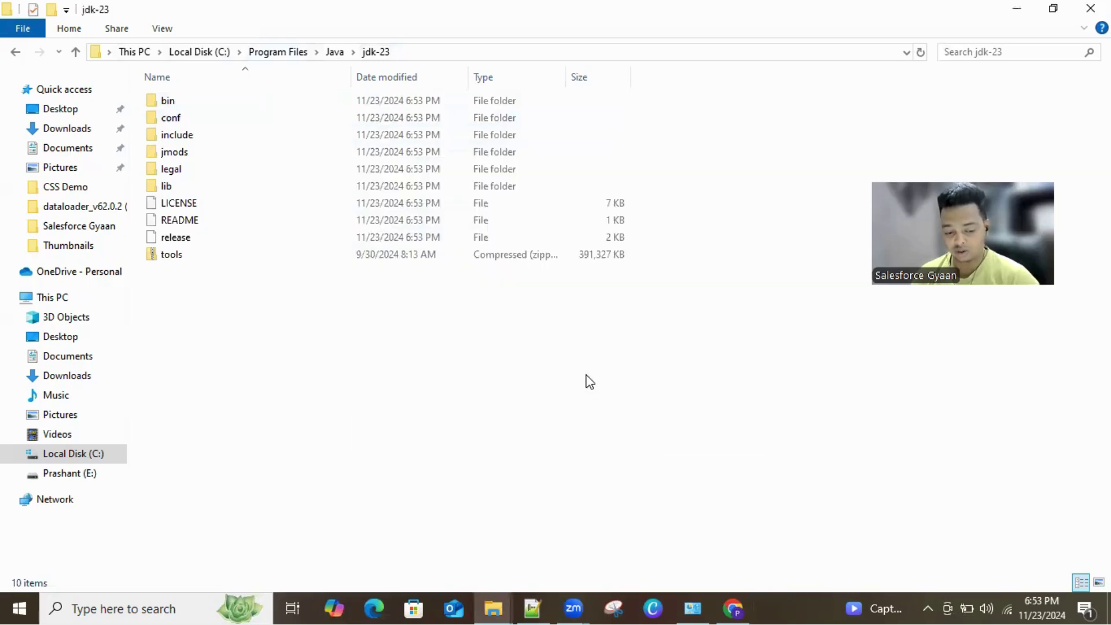
click(208, 100)
click(257, 119)
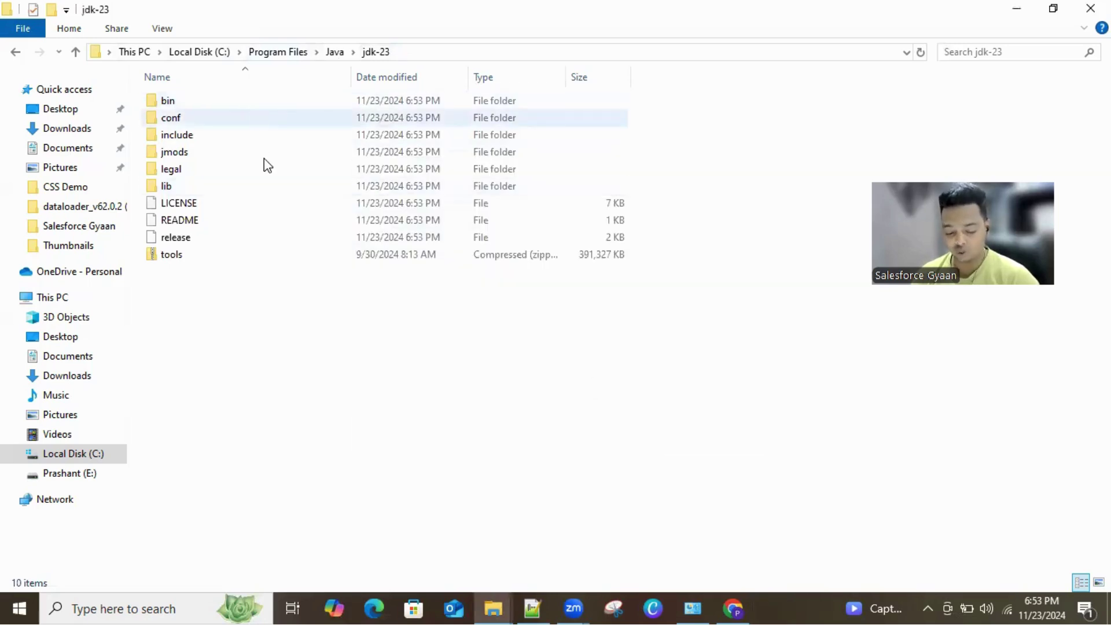
Switch to Programs and Features, select Java(TM) SE Development Kit 23.0.1 (64-bit) to check its entry, and minimize the window
click(694, 607)
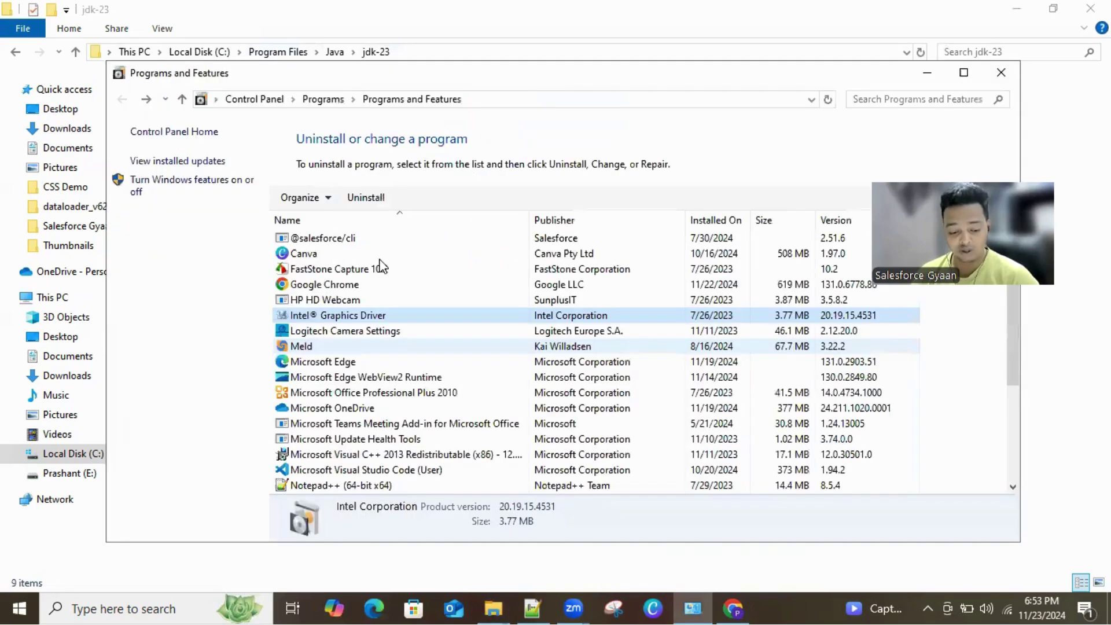
double_click(834, 315)
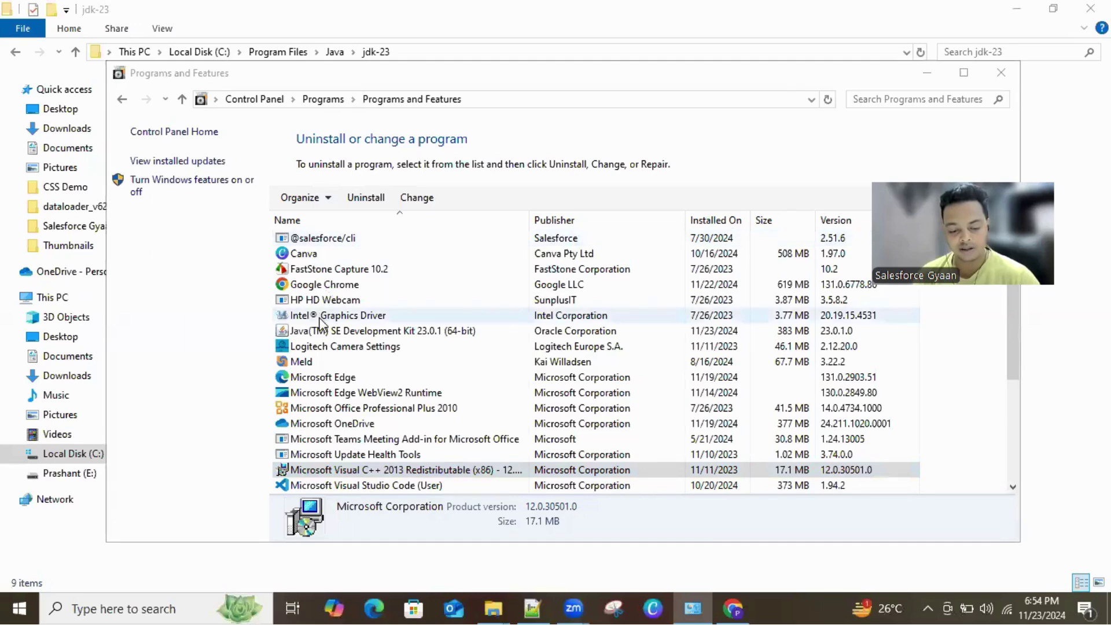
click(309, 334)
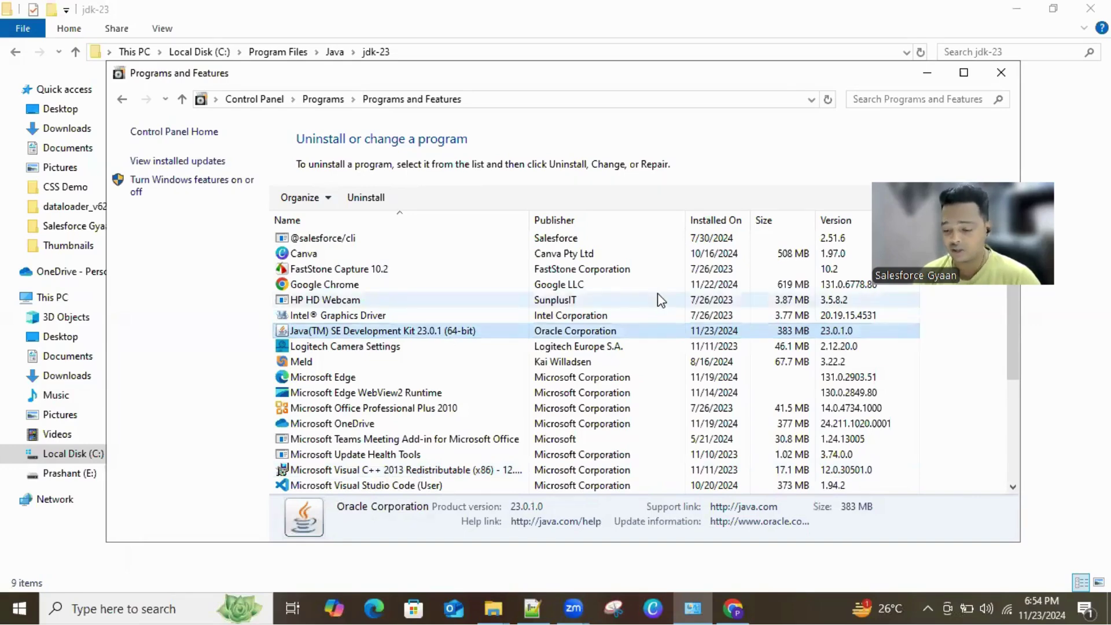
click(928, 73)
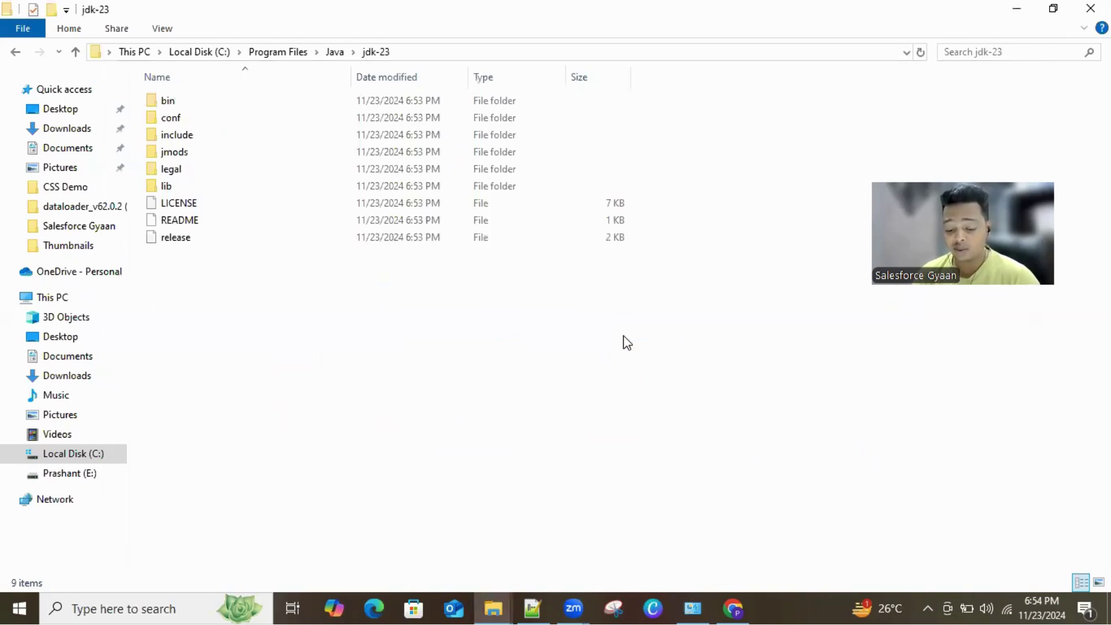
Open Command Prompt and run "java-version" to try to check the Java version
click(168, 607)
click(168, 607)
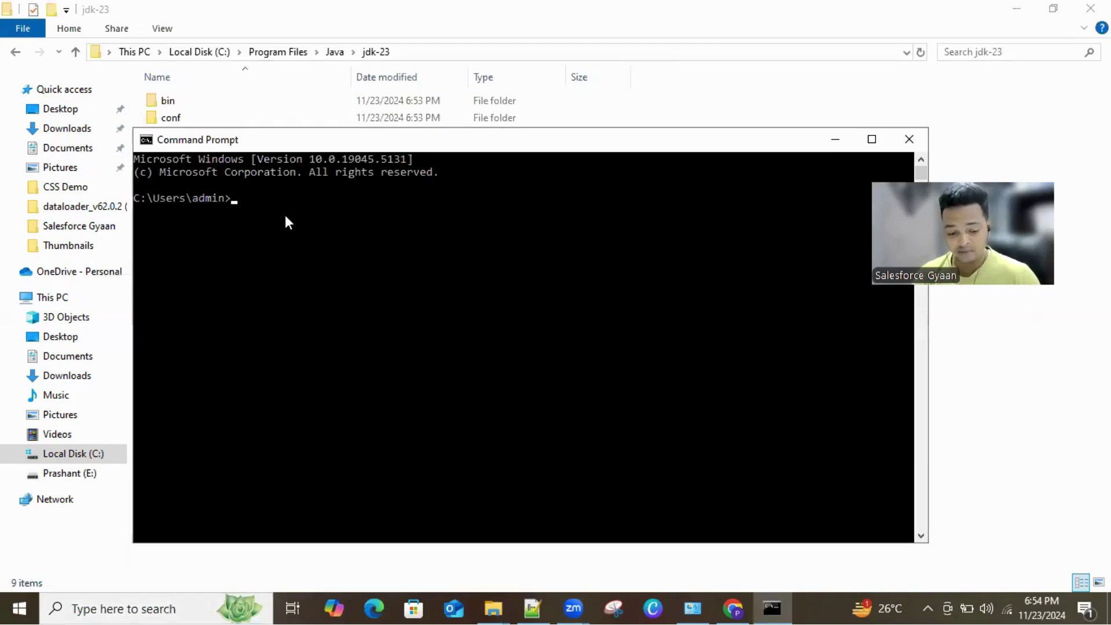
text(ja)
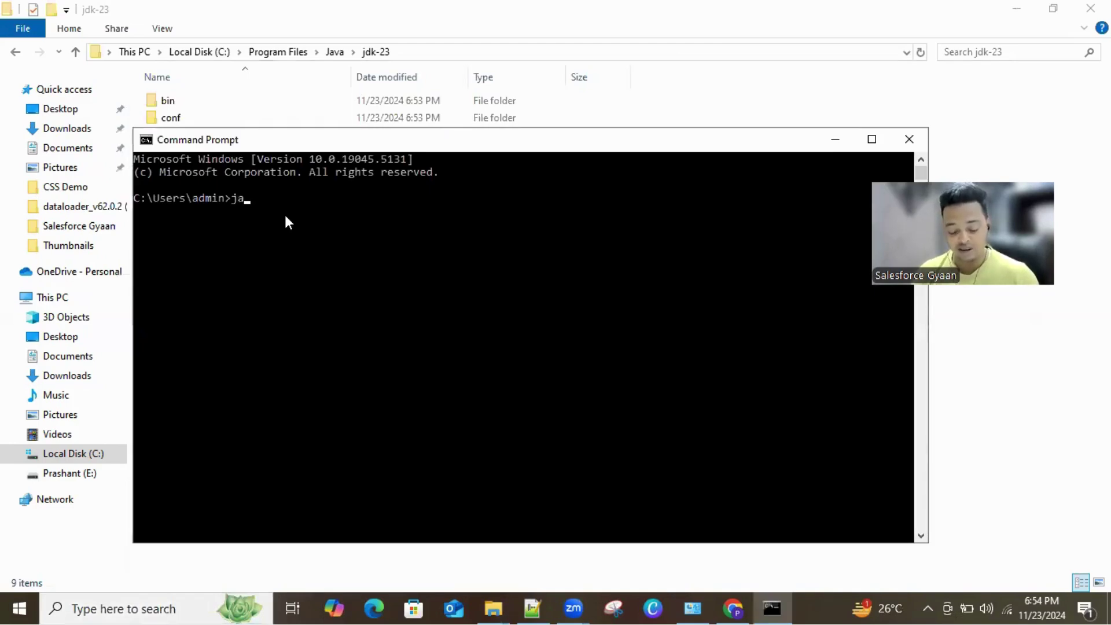
text(va-version)
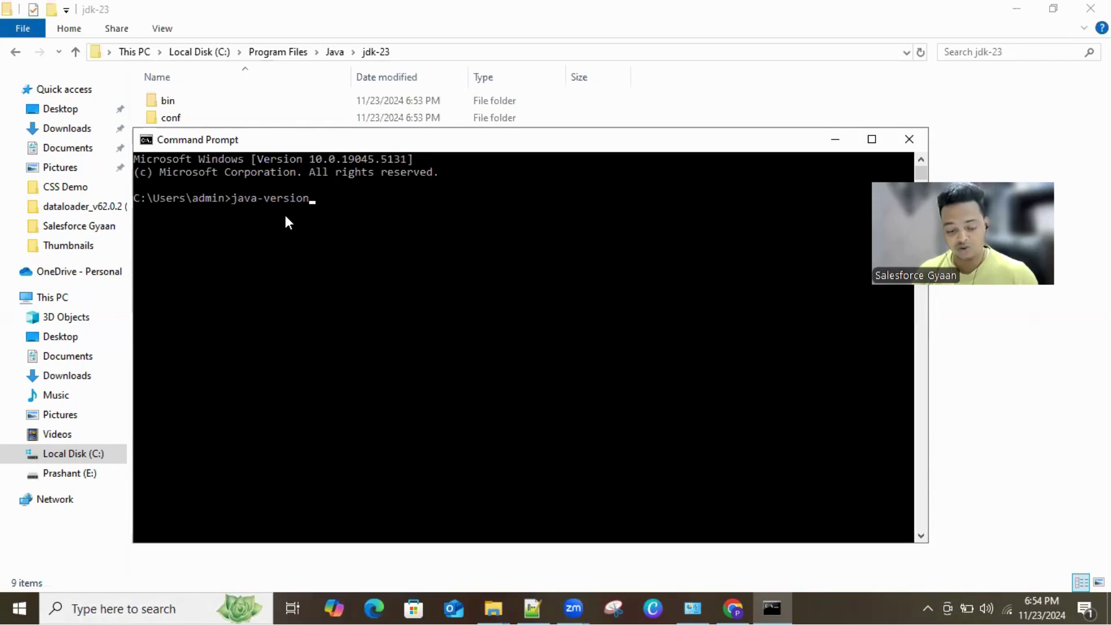
key(Return)
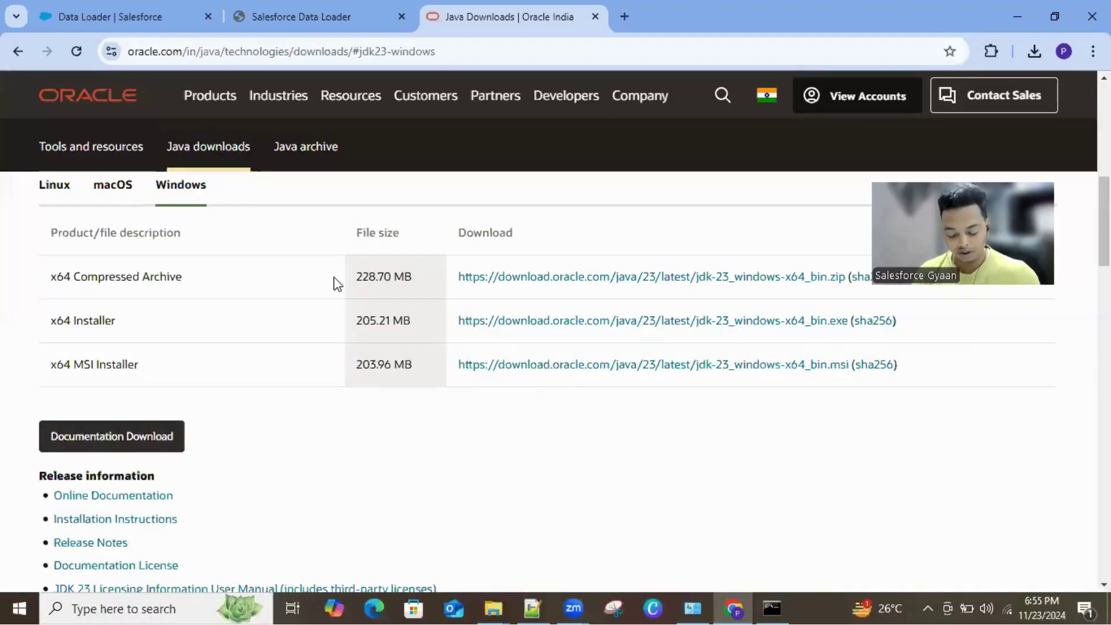
Run "java -version" in Command Prompt to check the installed Java version, and minimize the window
key(alt+Tab)
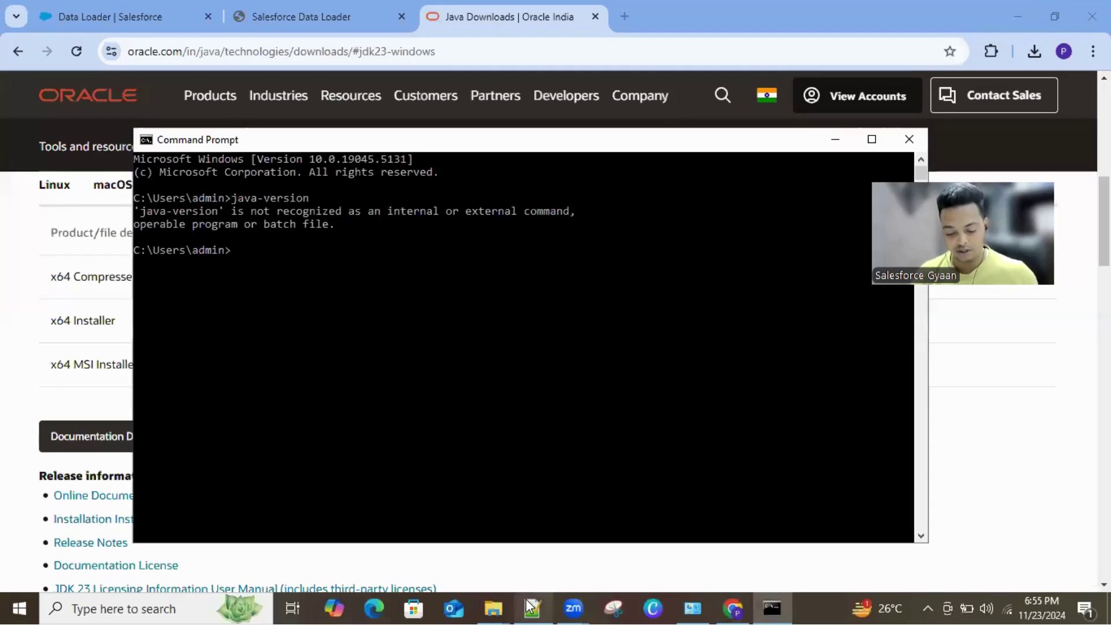
key(alt+Tab)
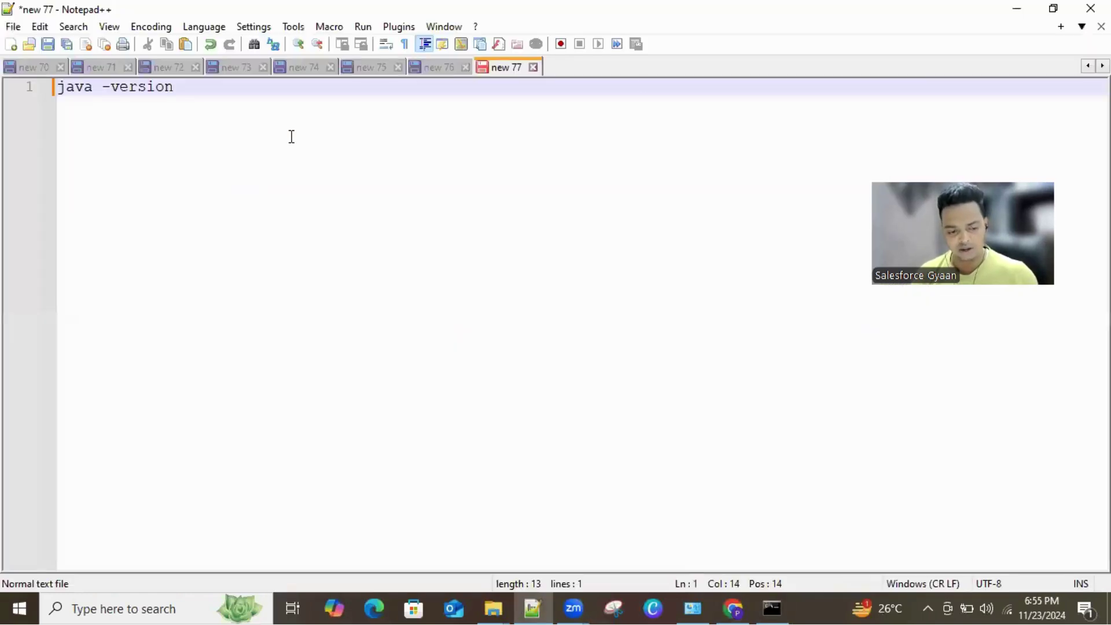
key(ctrl+a)
click(1017, 8)
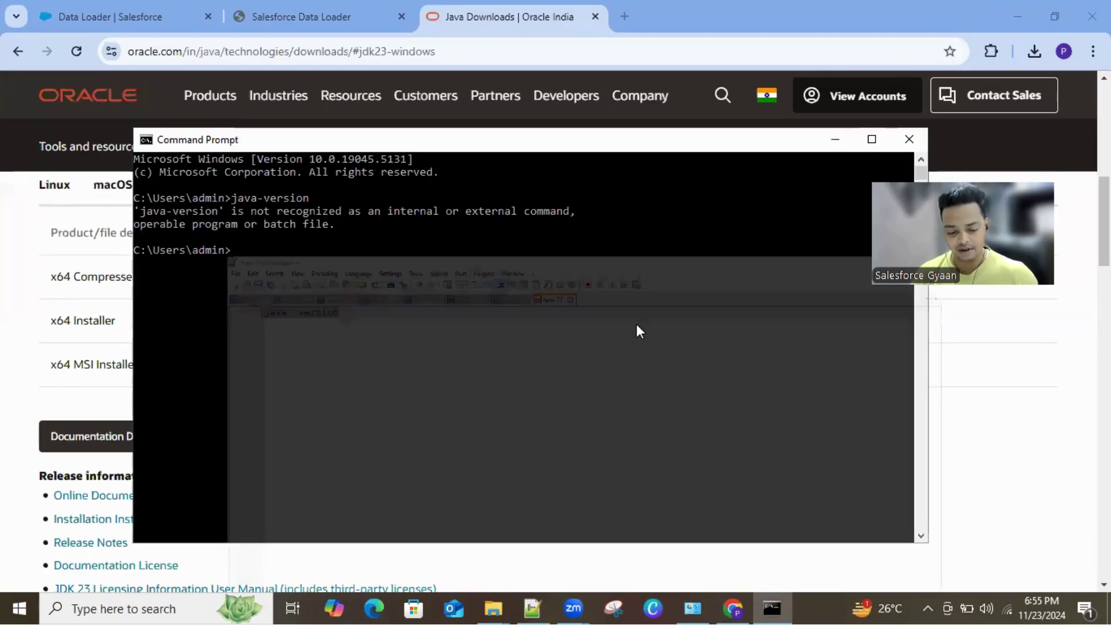
text(java -version)
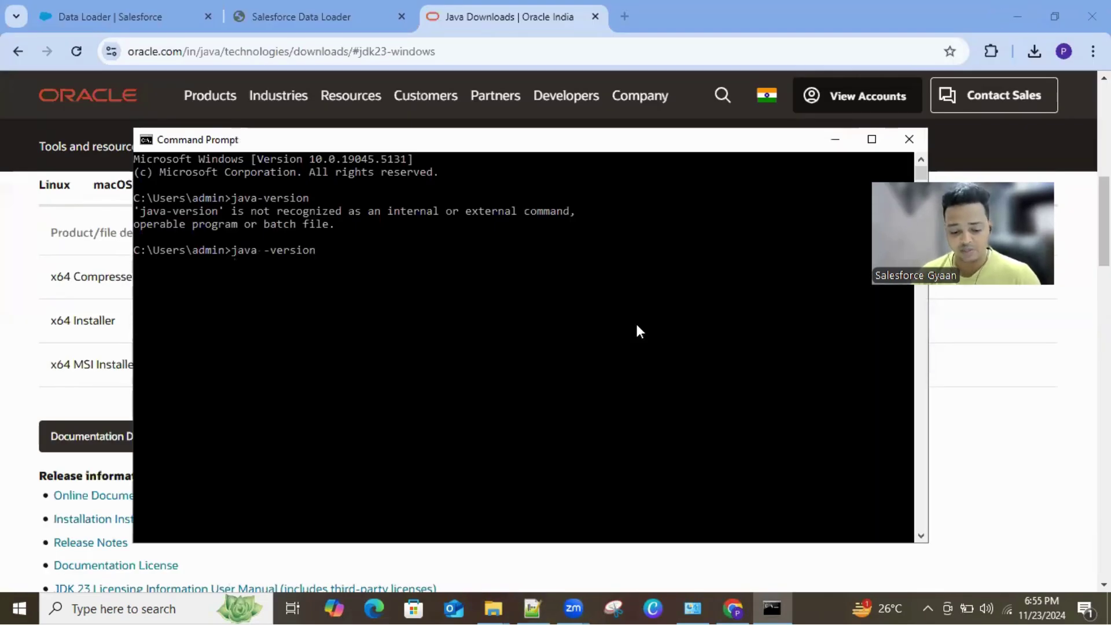
key(Return)
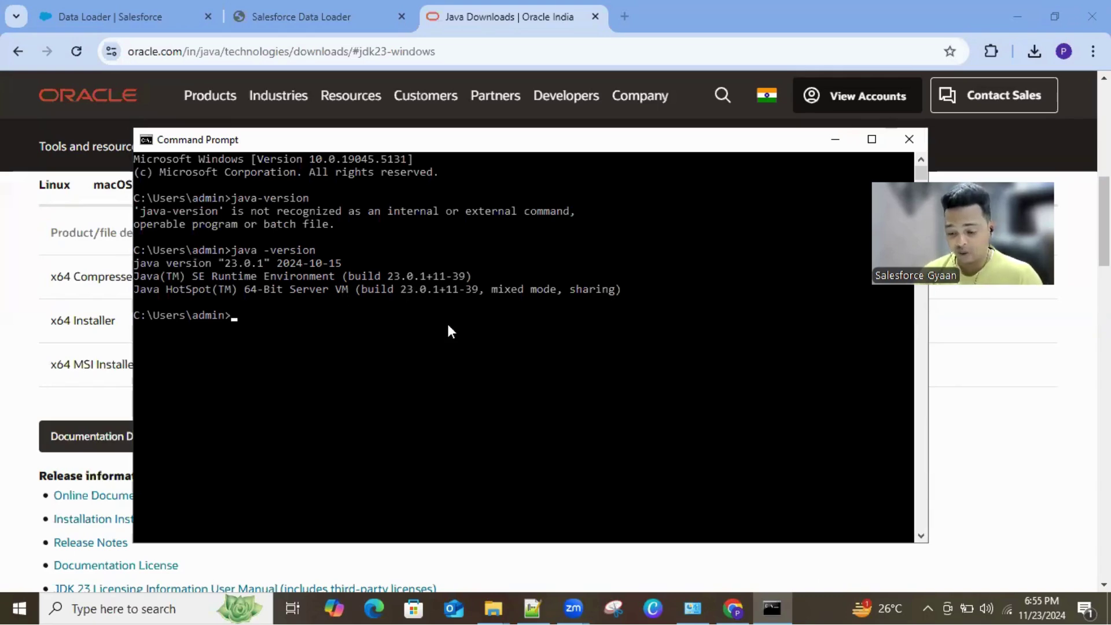
click(834, 142)
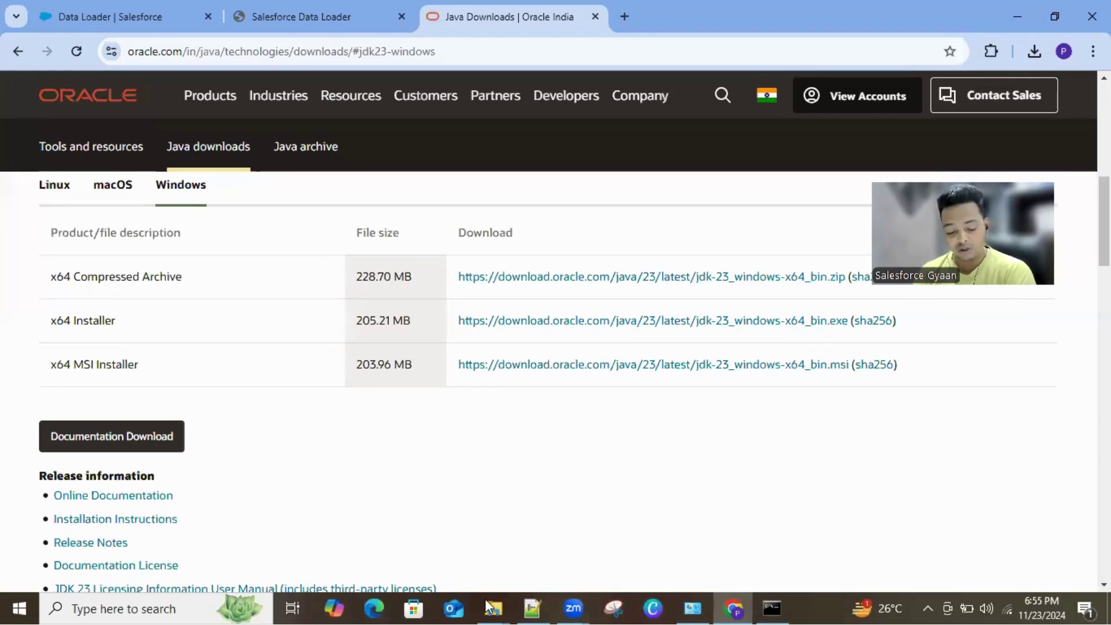
Open the dataloader_v62.0.2 (5) folder in Downloads and run the install Windows batch file
mouse_move(495, 606)
click(580, 488)
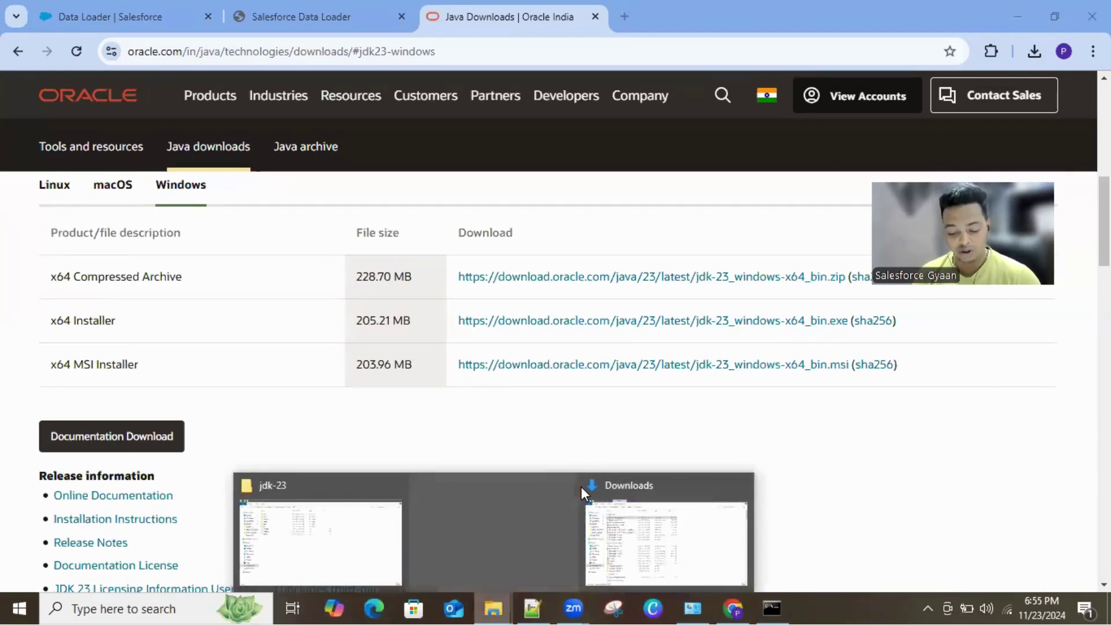
click(604, 566)
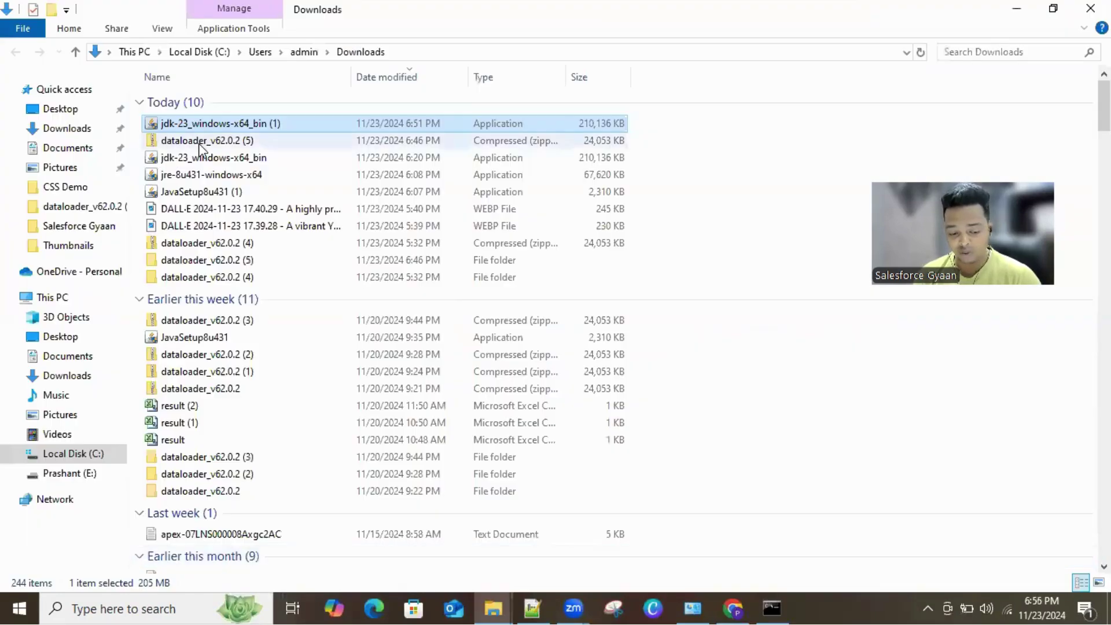
click(229, 262)
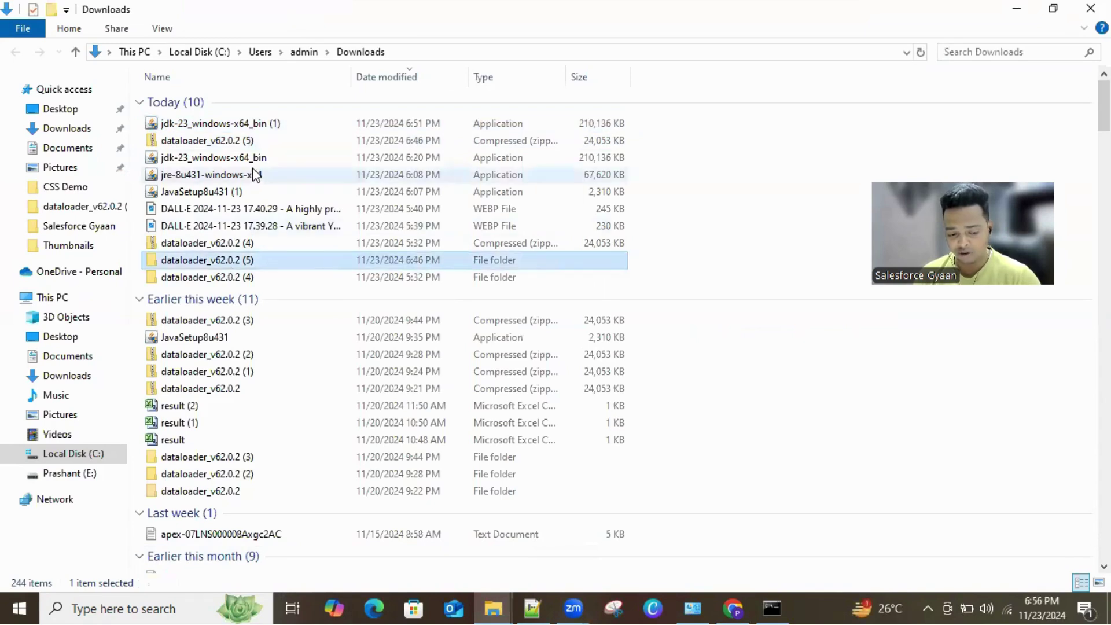
double_click(235, 263)
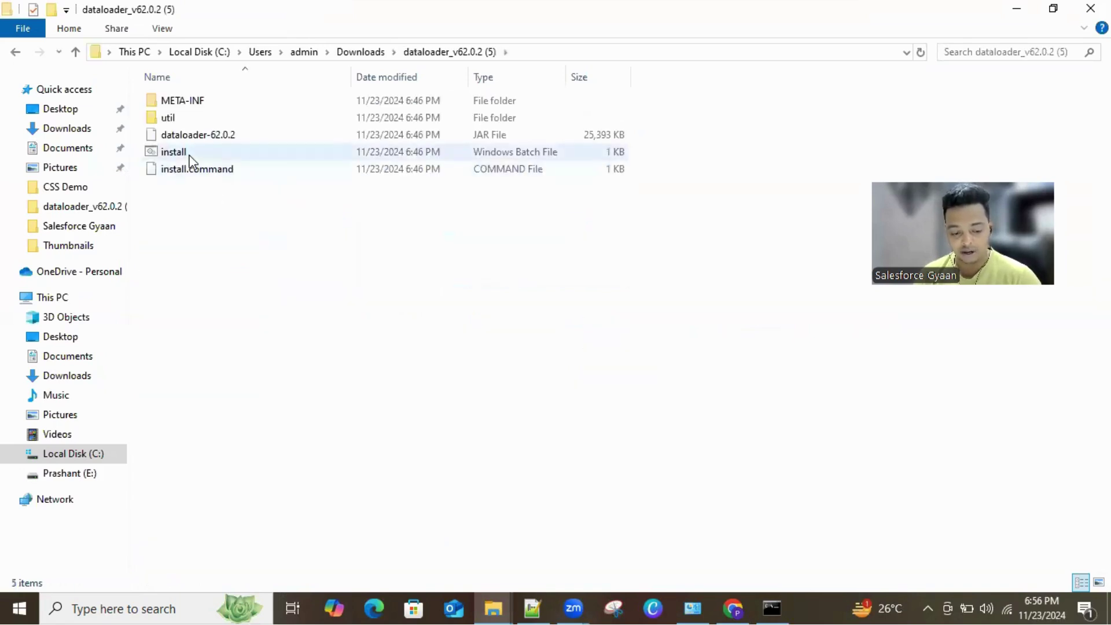
double_click(190, 154)
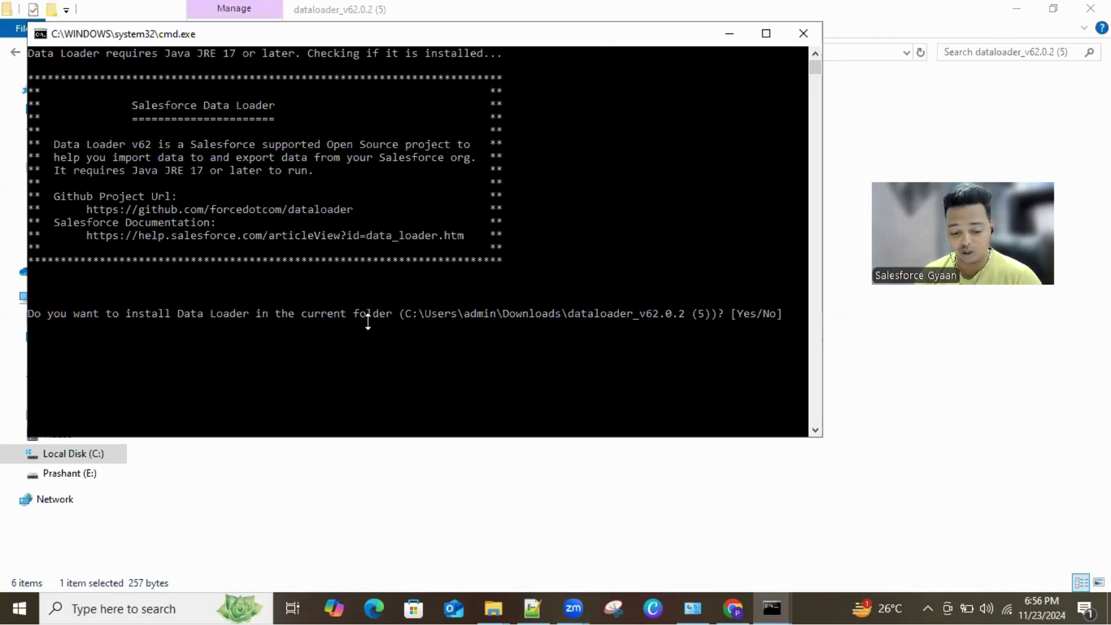
Answer Yes to installing Data Loader in the current folder and to creating both a Desktop and a Start menu shortcut
text(Yes)
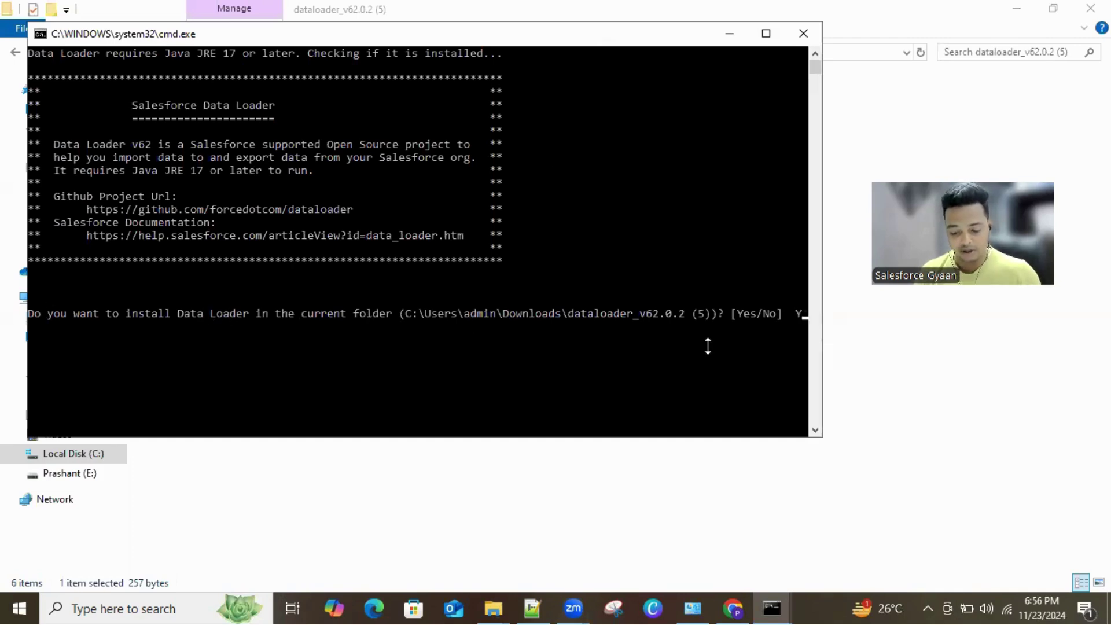
key(Return)
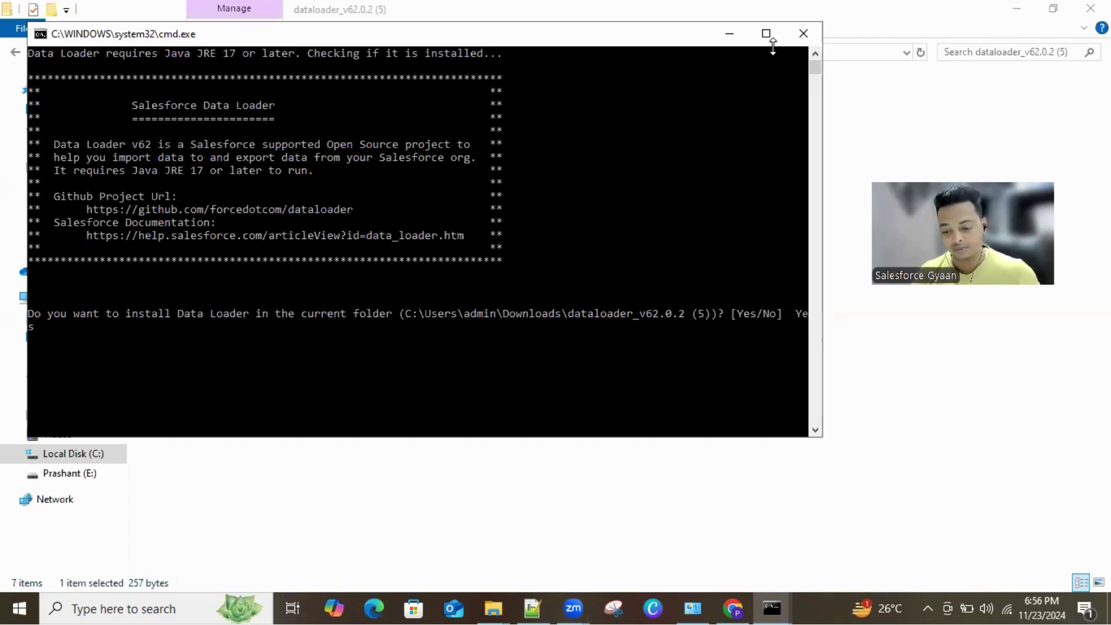
click(766, 34)
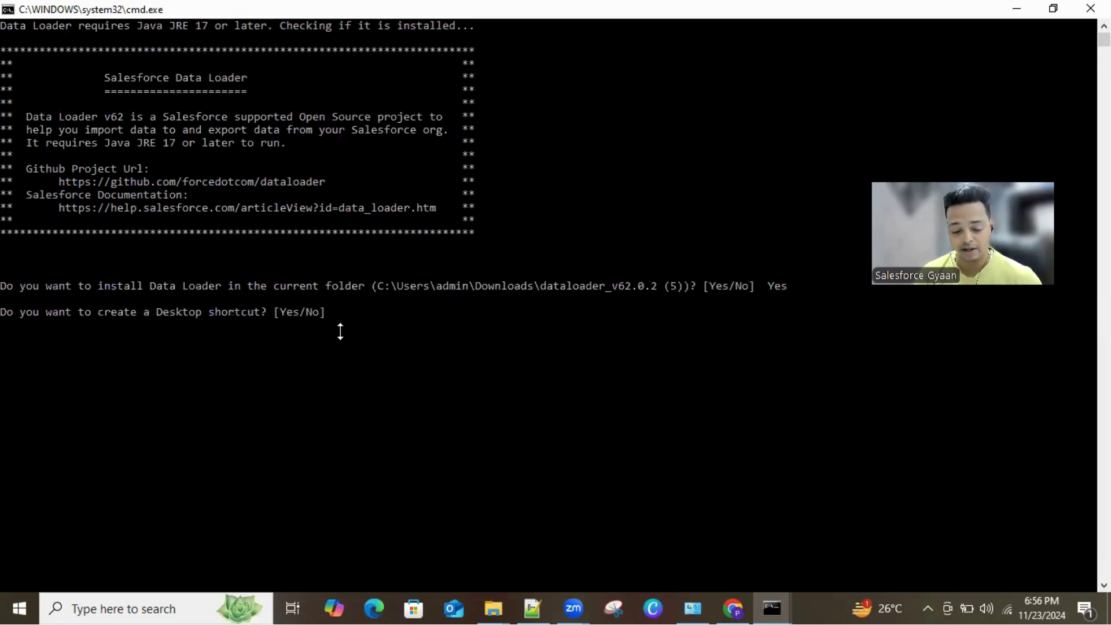
text(YEs)
key(Return)
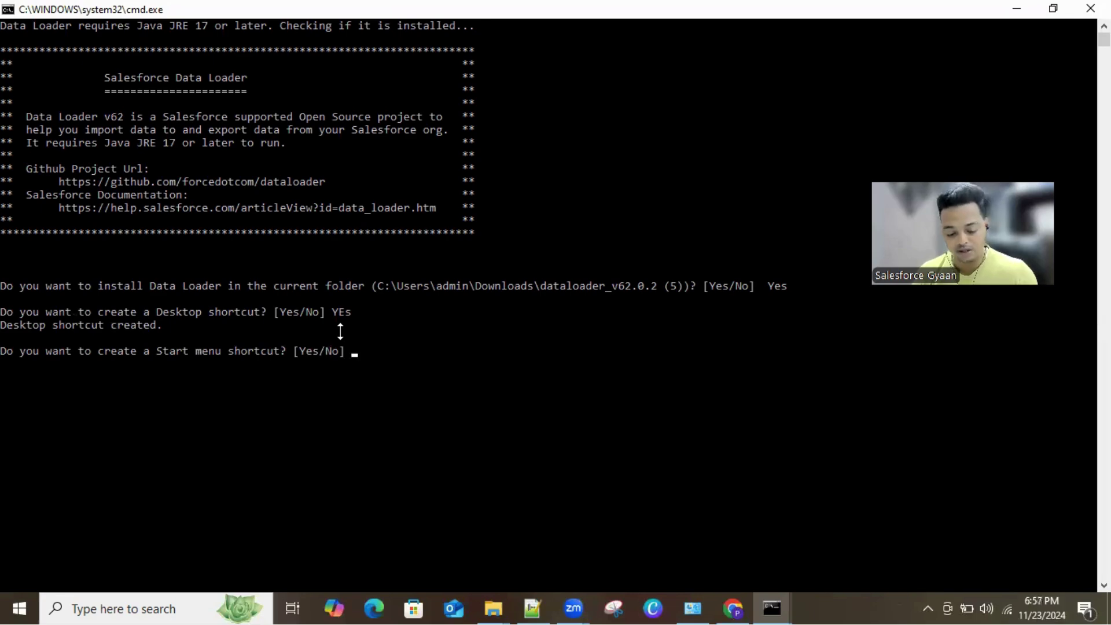
text(Yes)
key(Return)
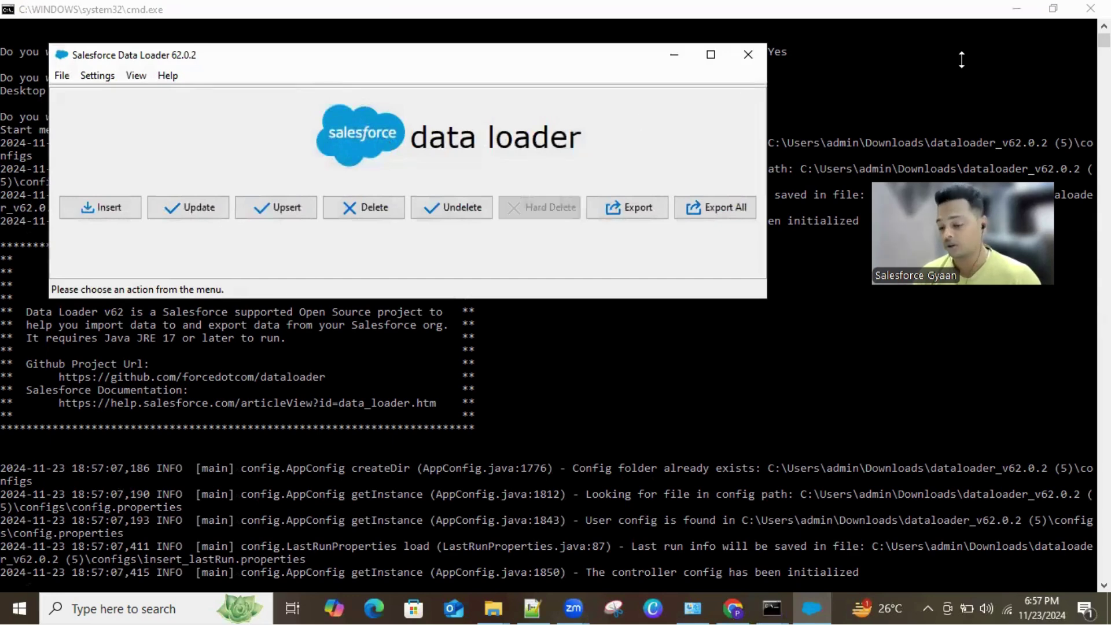
Close the installer console and minimize Data Loader and the other open windows to reveal the desktop
click(1091, 8)
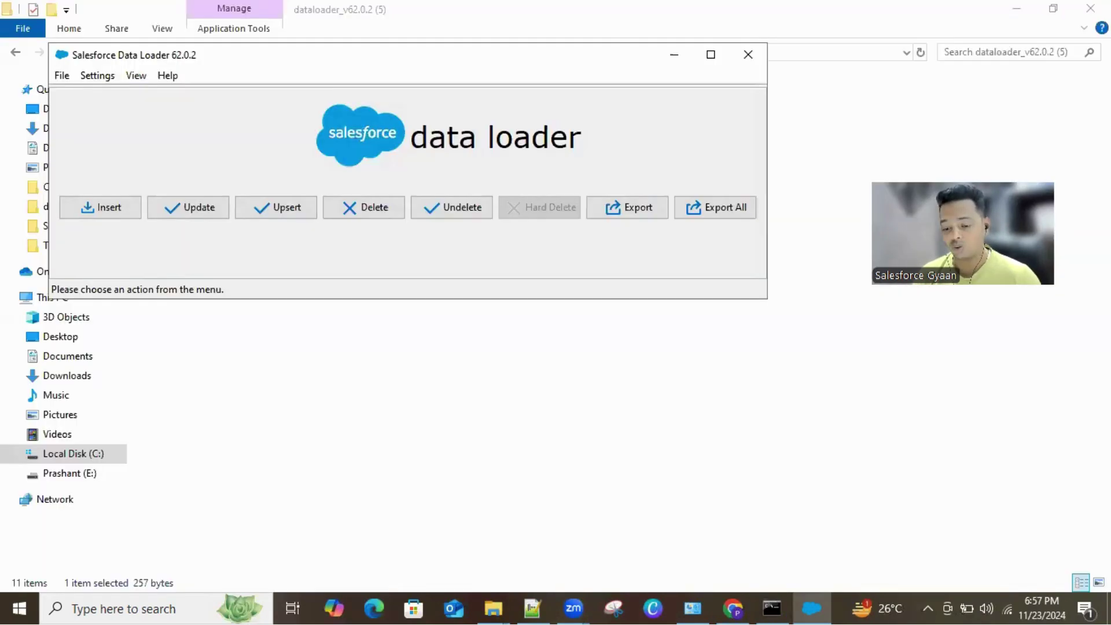
click(711, 55)
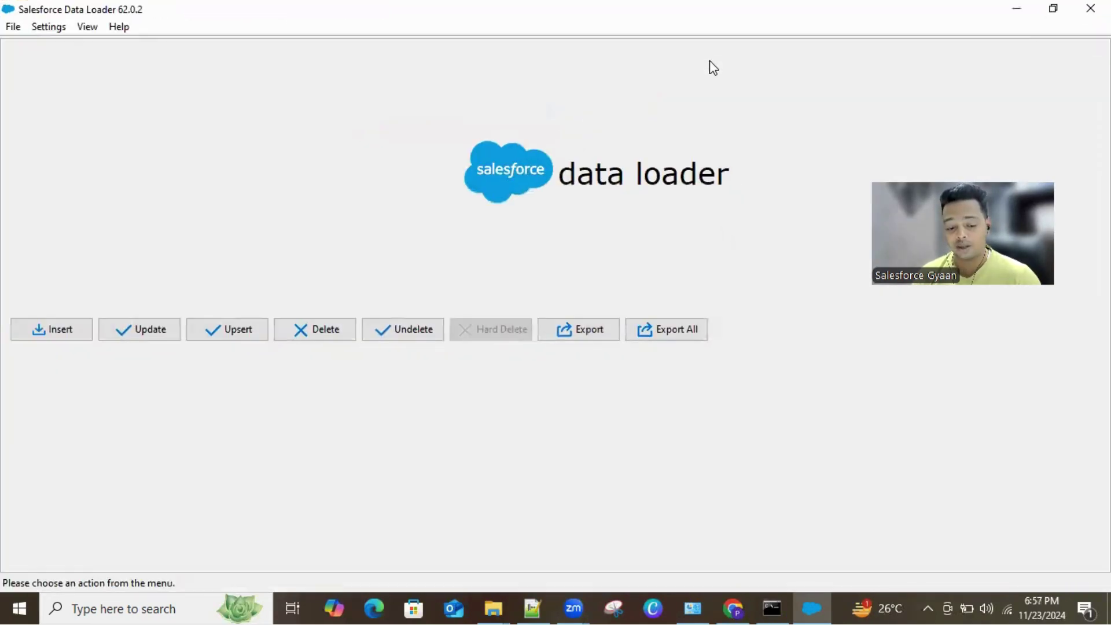
click(1015, 14)
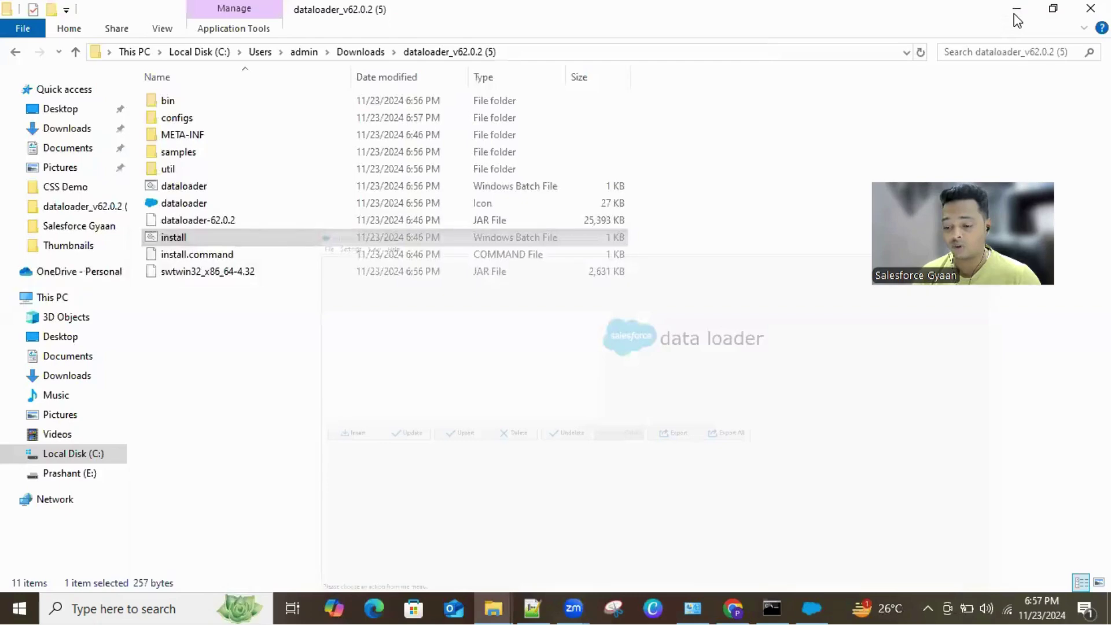
click(1015, 13)
click(1015, 12)
click(1014, 13)
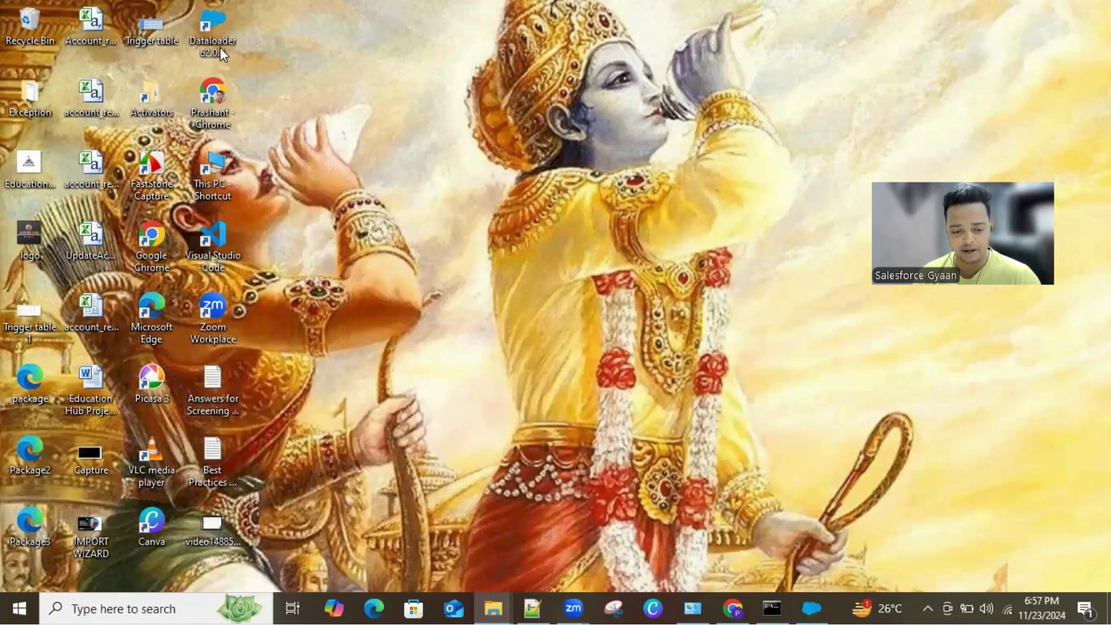
Close the running Data Loader, relaunch it over the Salesforce Data Loader setup page in Chrome, and start an Insert operation
click(813, 608)
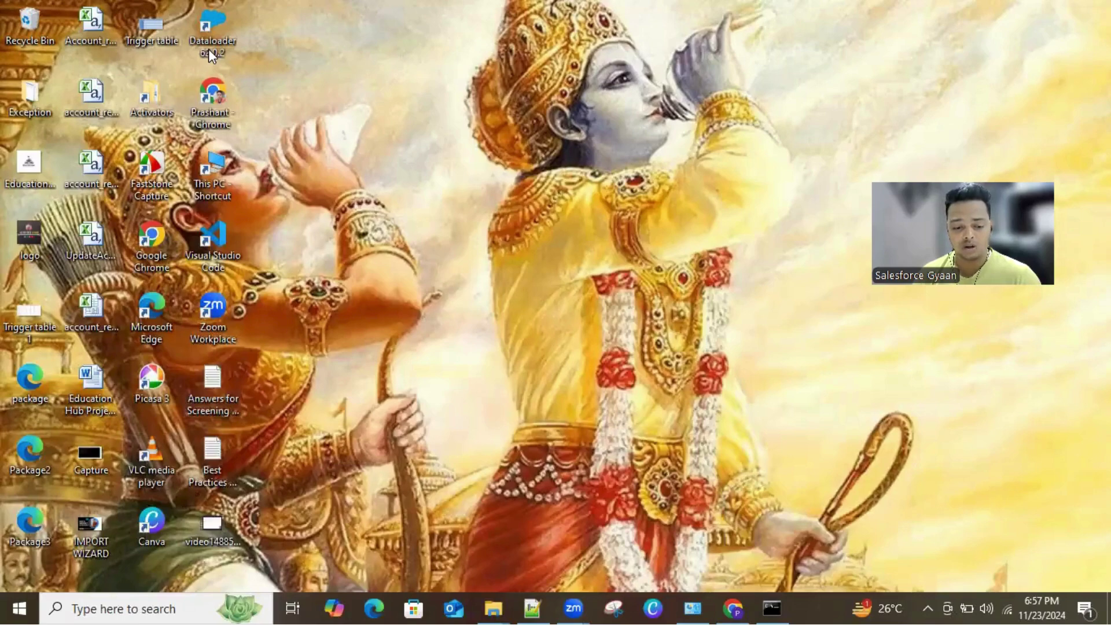
key(alt+F4)
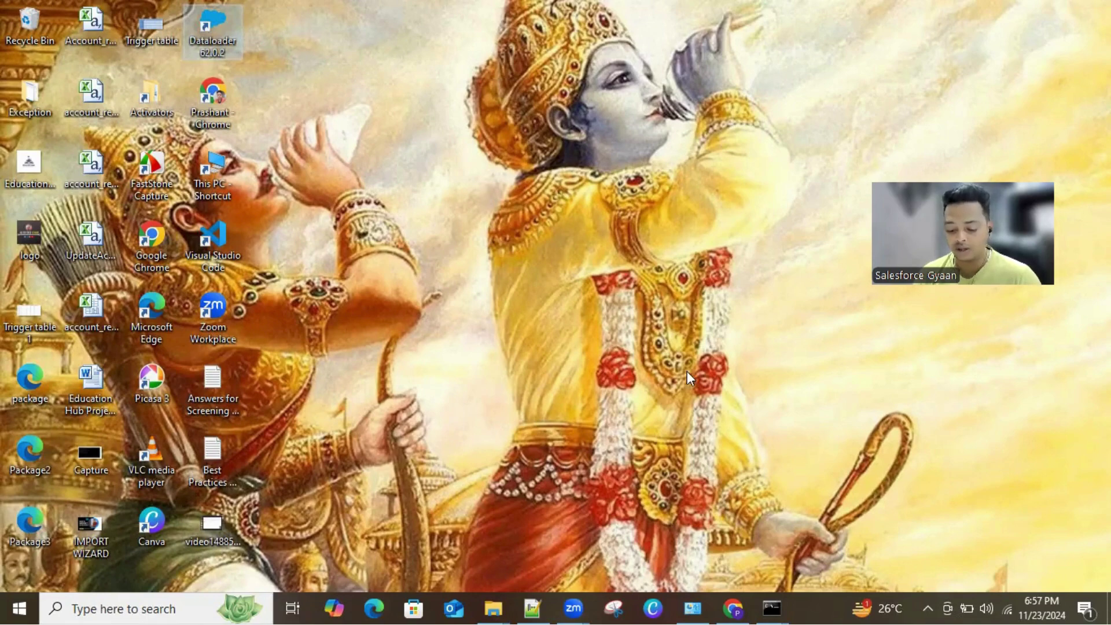
click(733, 608)
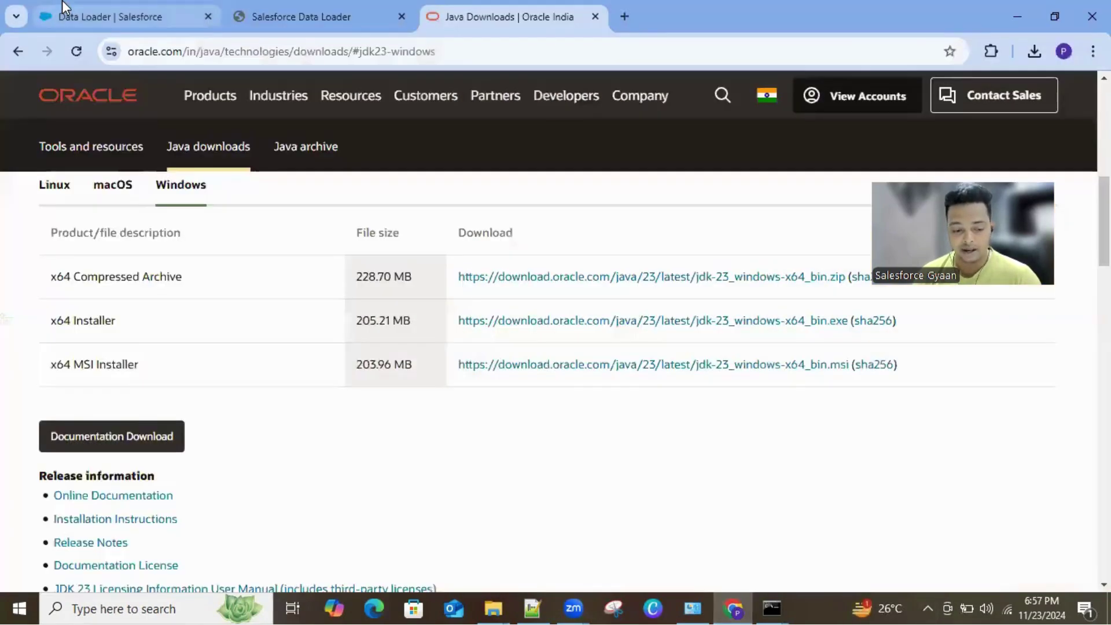
click(69, 16)
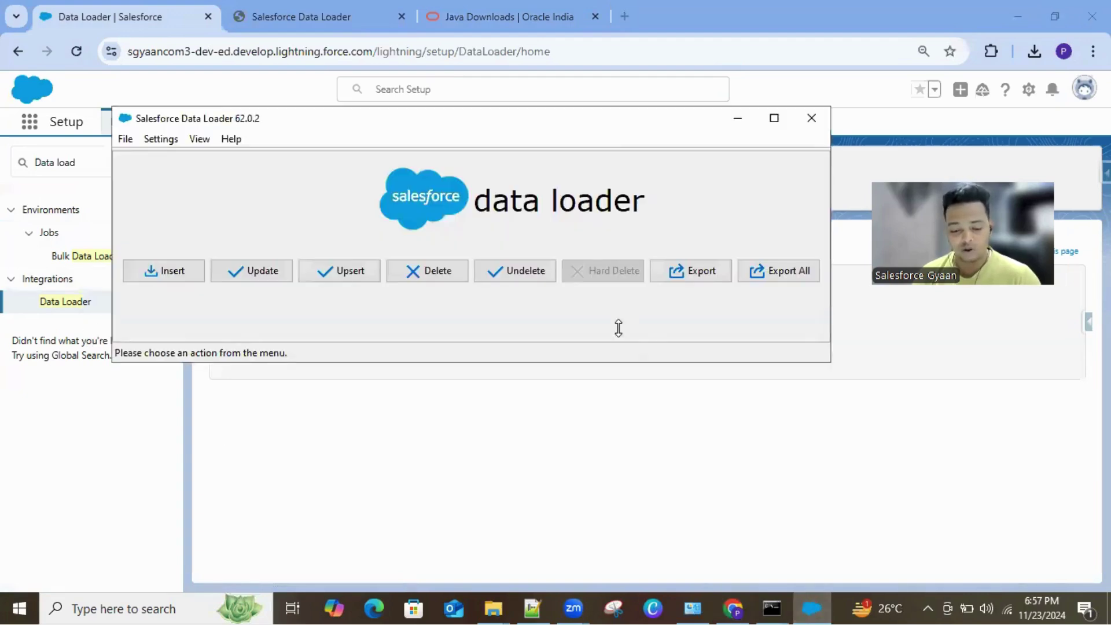
click(173, 274)
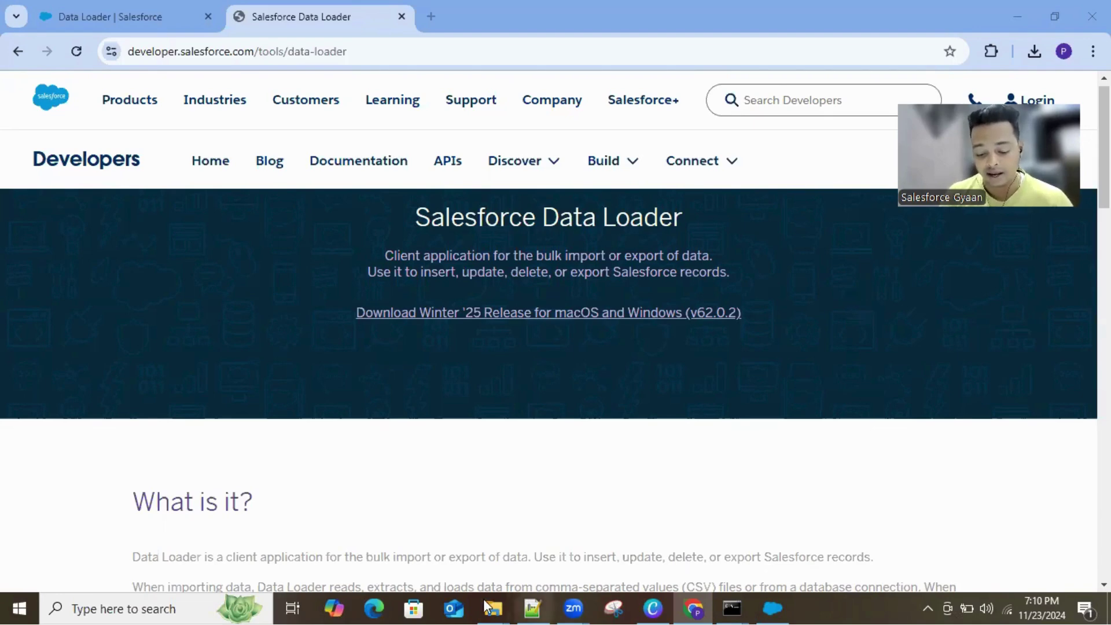
Switch to the jdk-23 folder in File Explorer to check its path, and select the bin folder
mouse_move(493, 607)
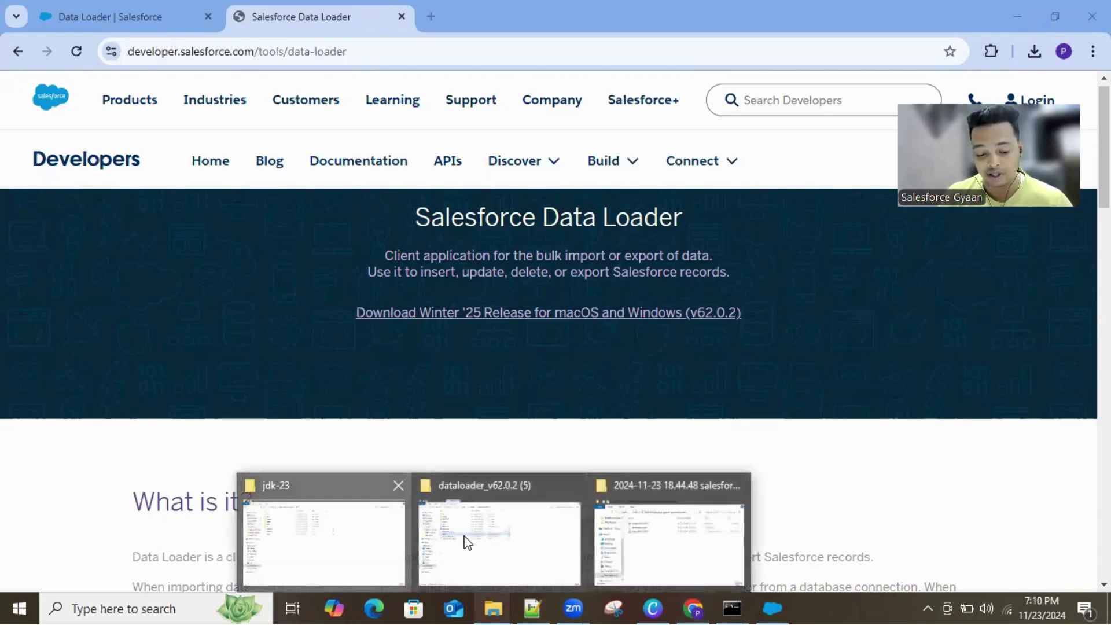
click(324, 538)
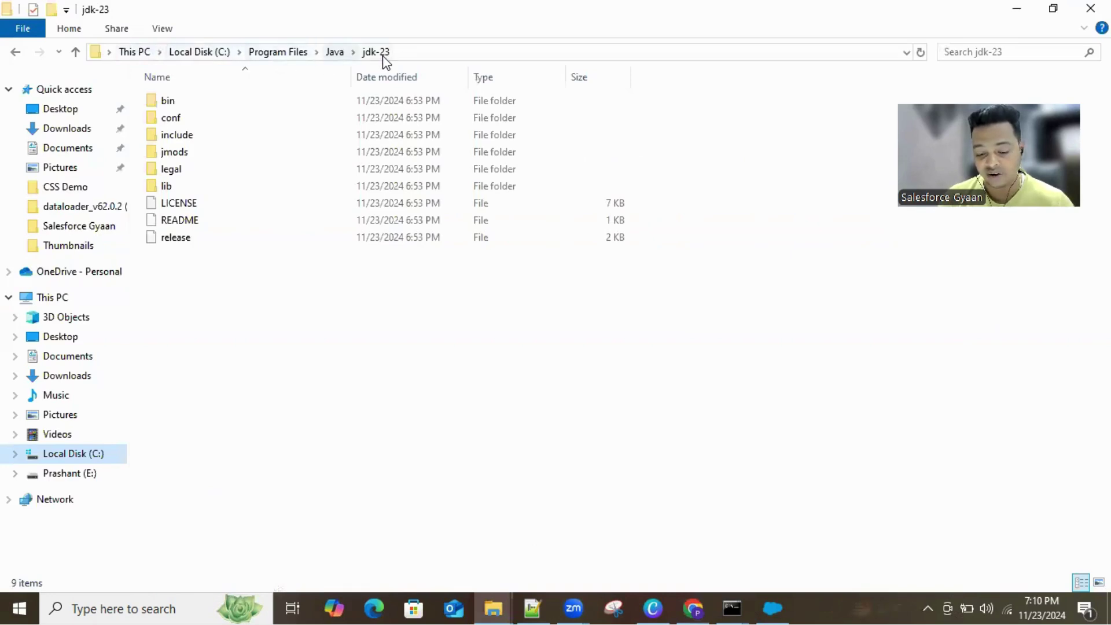
click(246, 114)
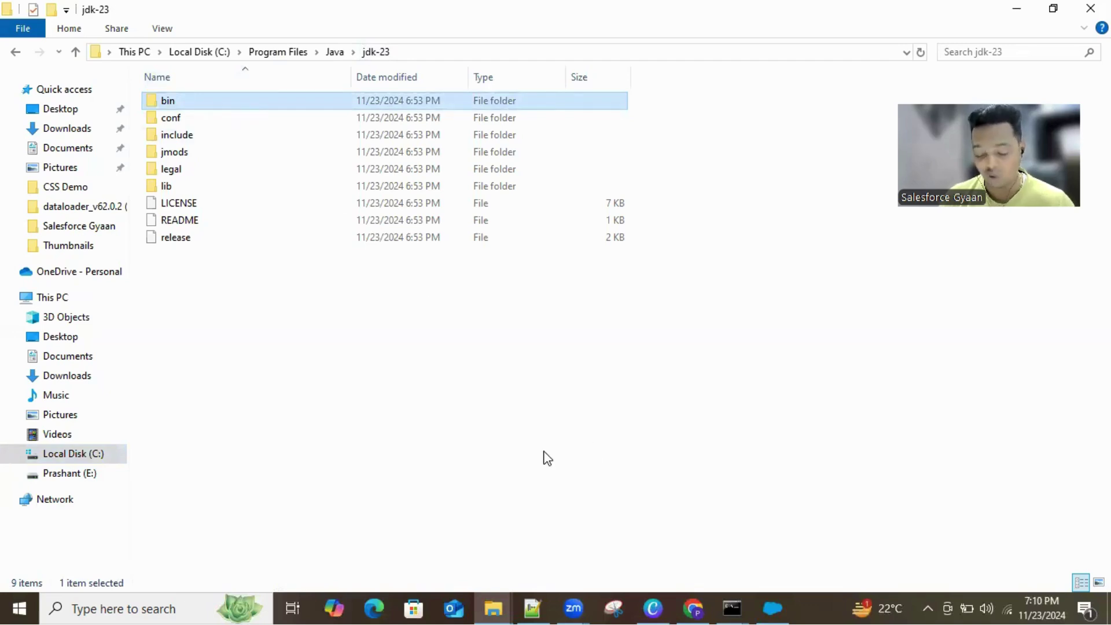
Open Environment Variables from the advanced system settings and open the system Path variable to review its entries
click(124, 608)
text(ad)
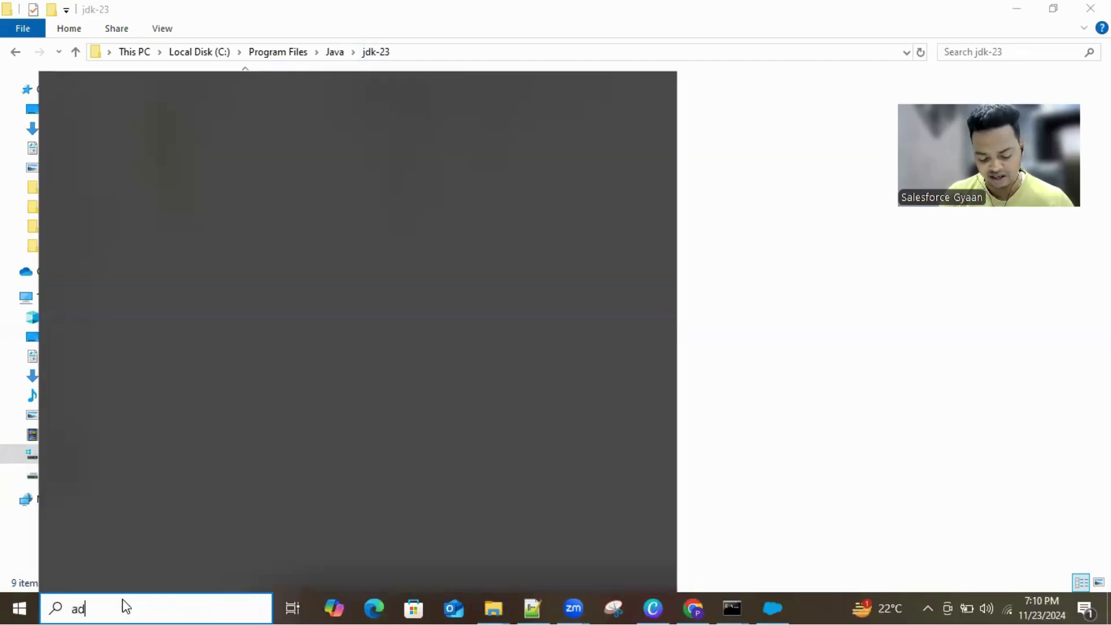
text(vance)
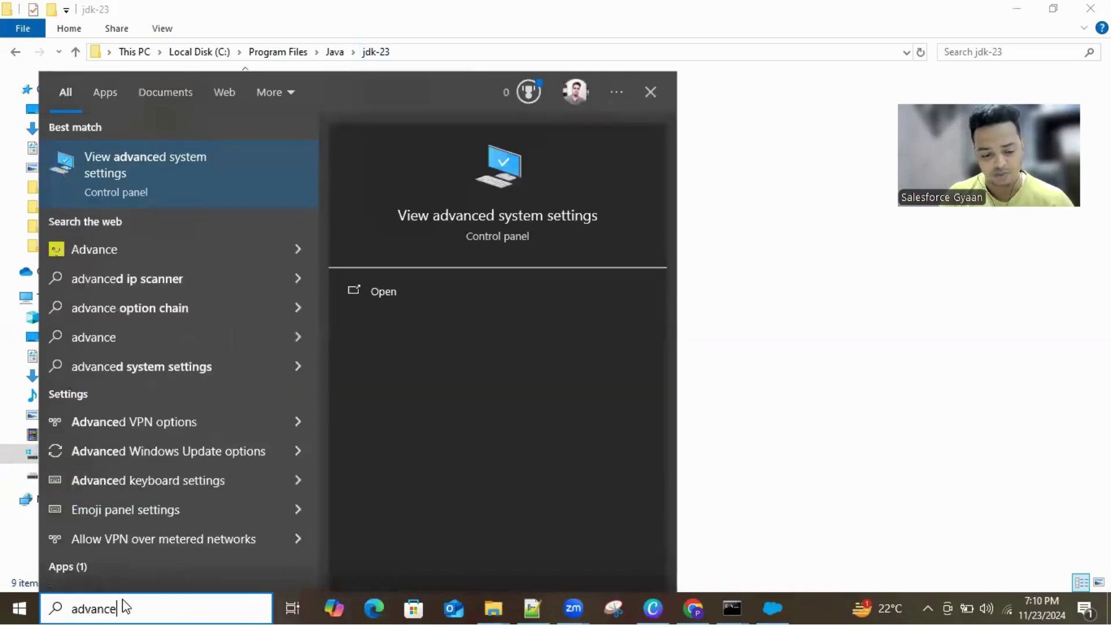
click(187, 180)
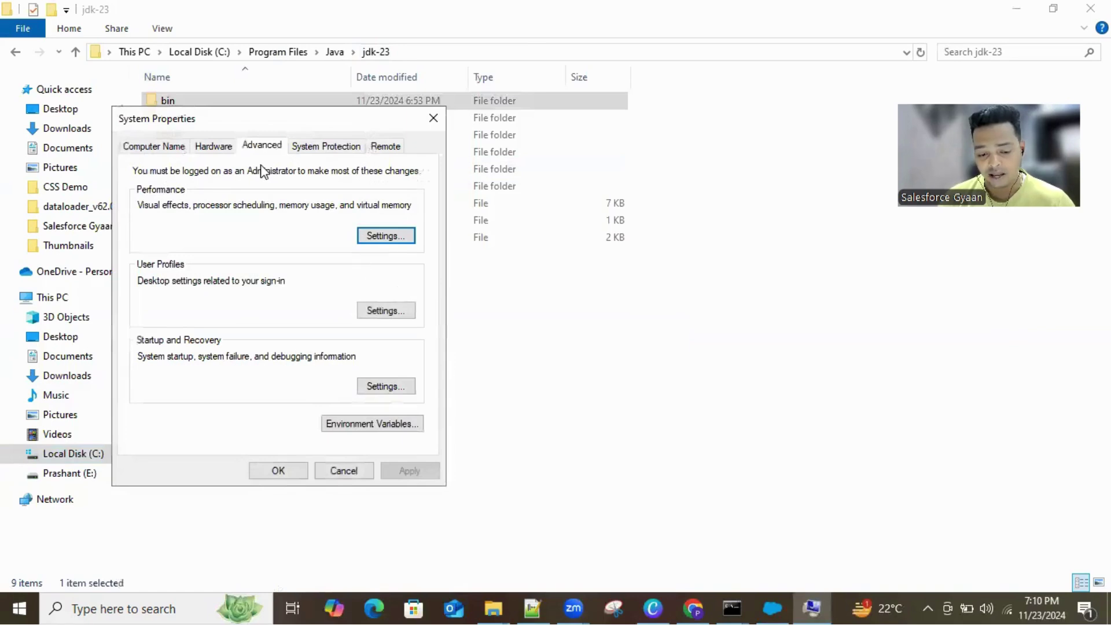
click(393, 429)
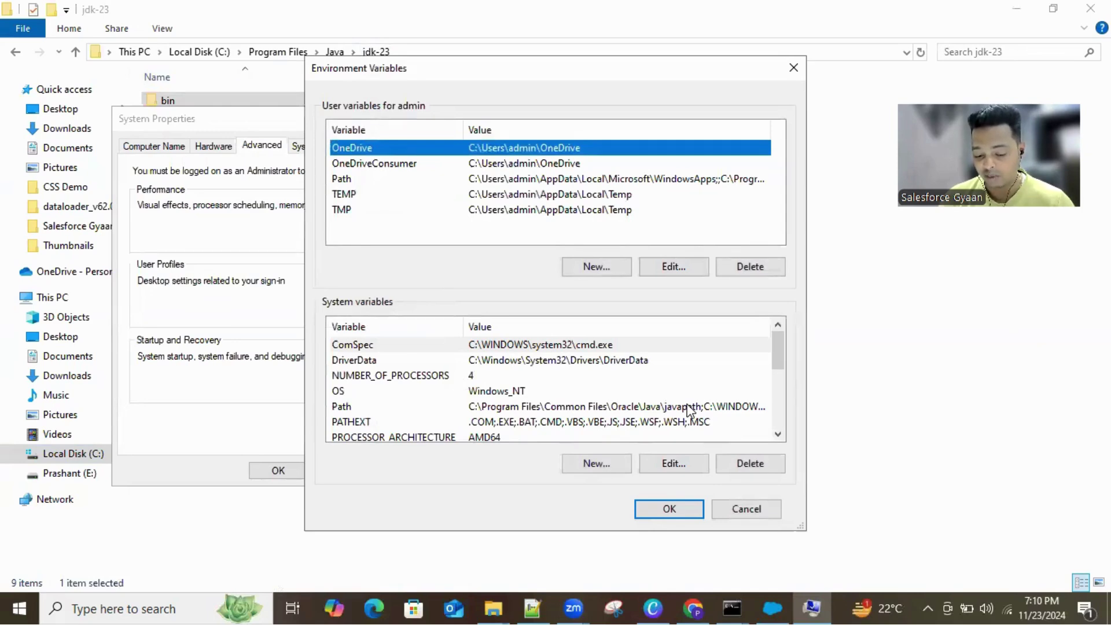
drag(777, 353, 743, 370)
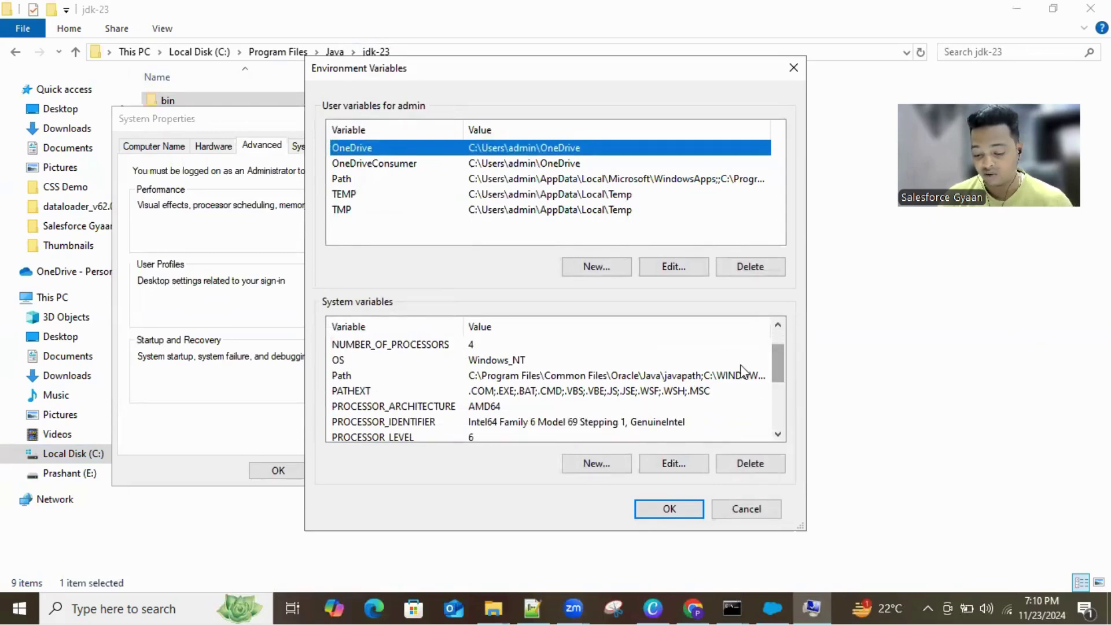
click(343, 377)
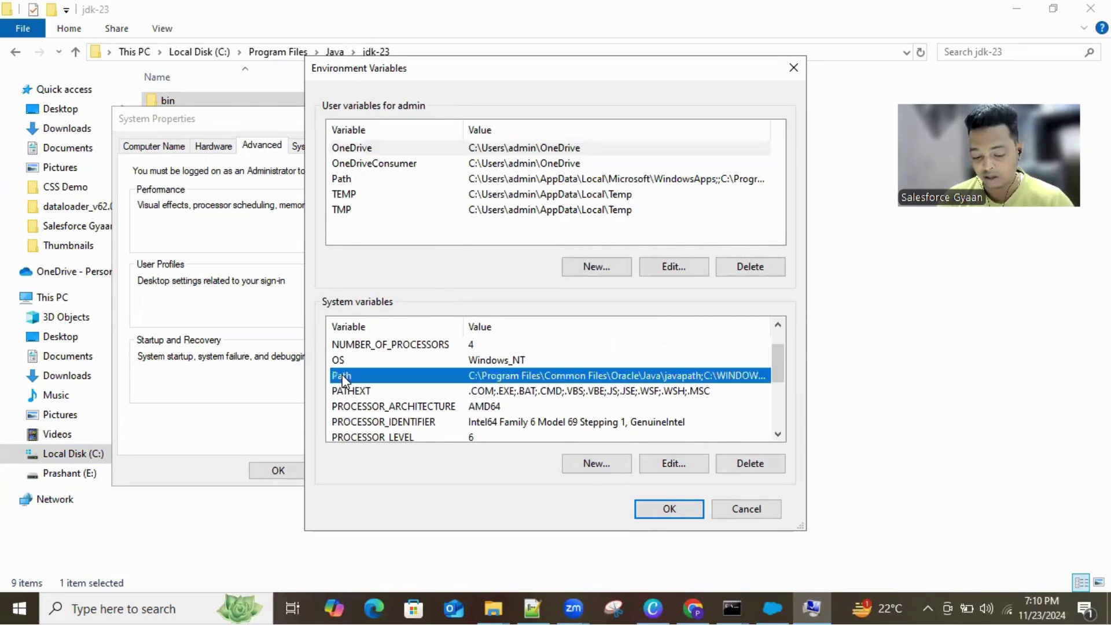
double_click(606, 373)
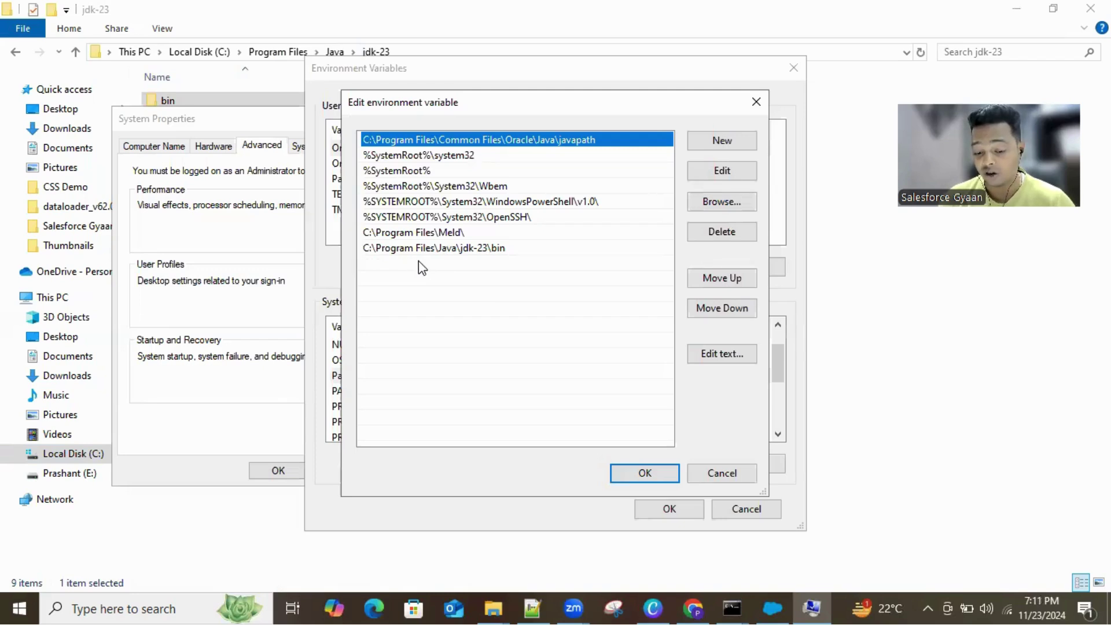
Delete the C:\Program Files\Java\jdk-23\bin entry from the system Path variable and try starting a blank new entry
click(505, 249)
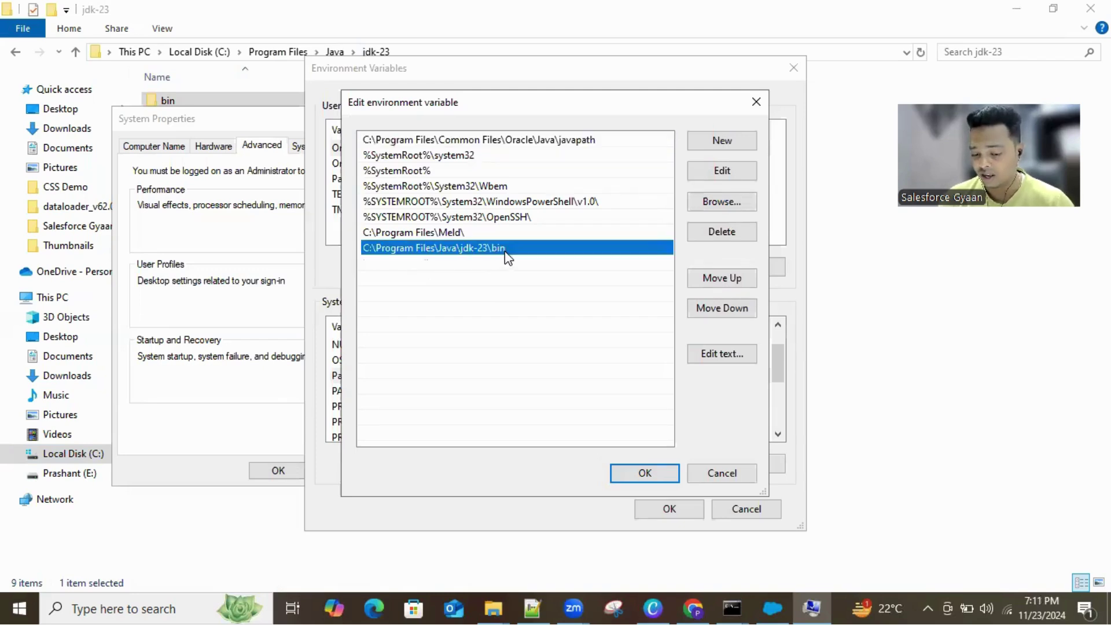
click(731, 236)
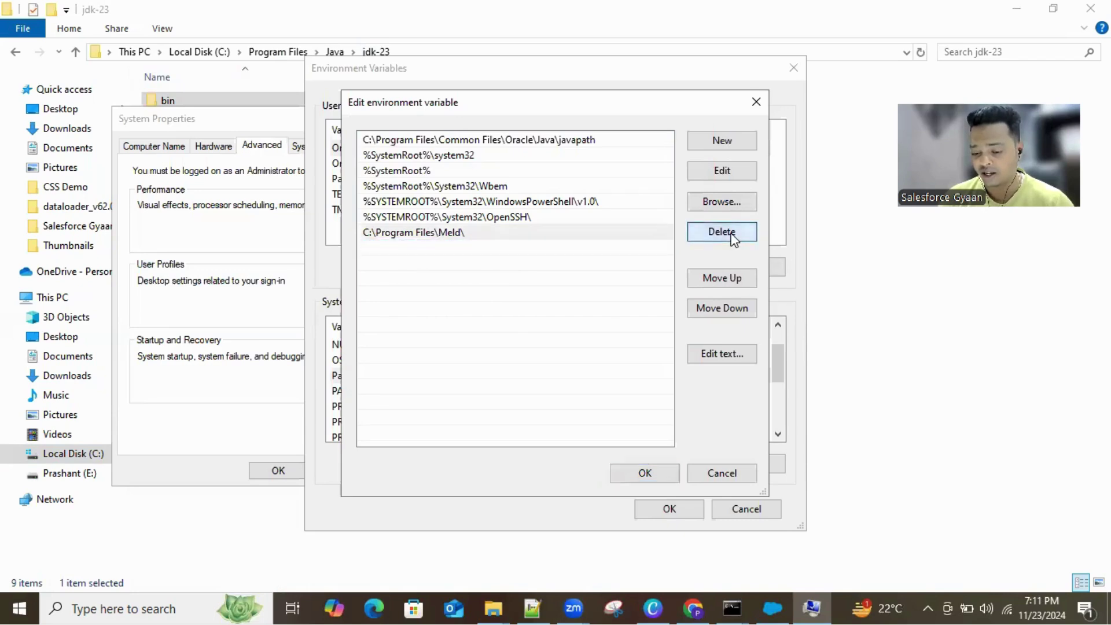
click(722, 141)
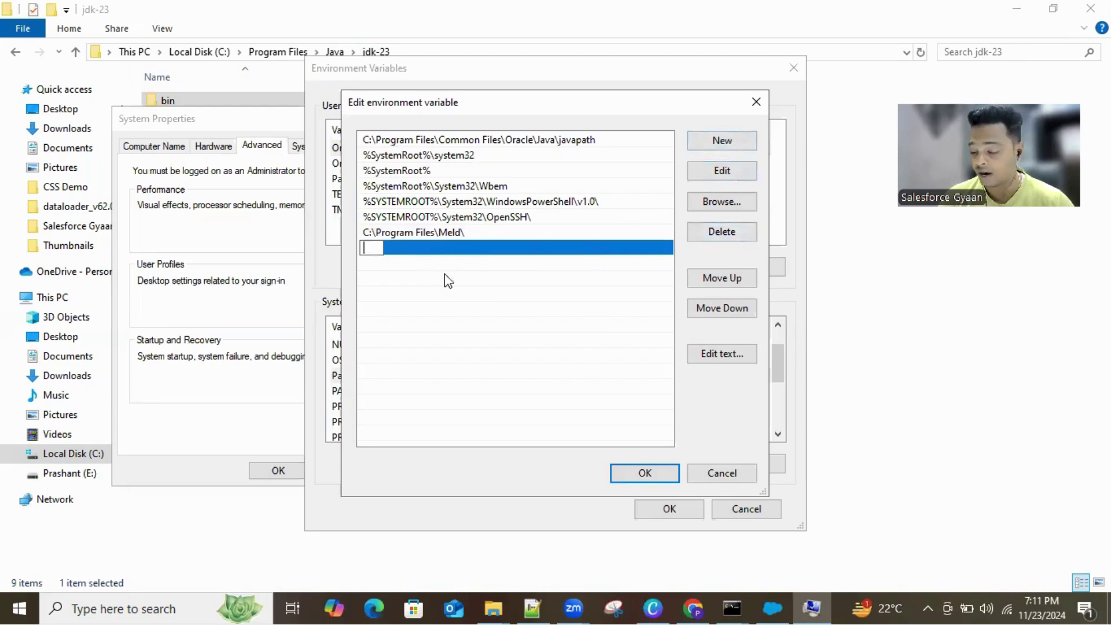
click(461, 347)
Add the bin folder under C:\Program Files\Java\jdk-23 to the system Path variable by browsing for it
click(728, 201)
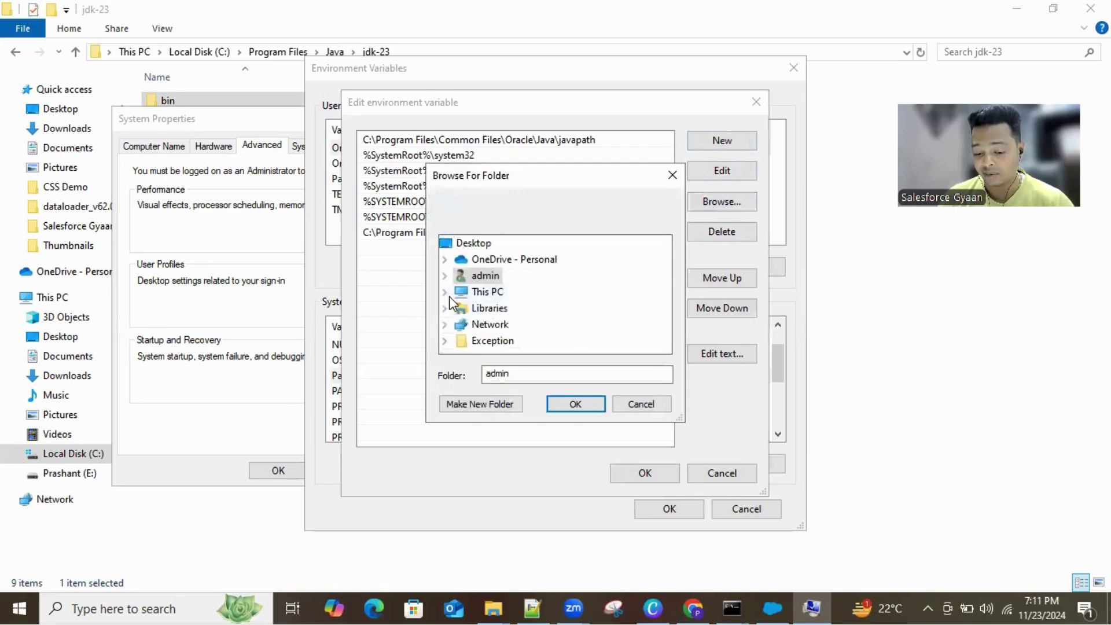
click(444, 292)
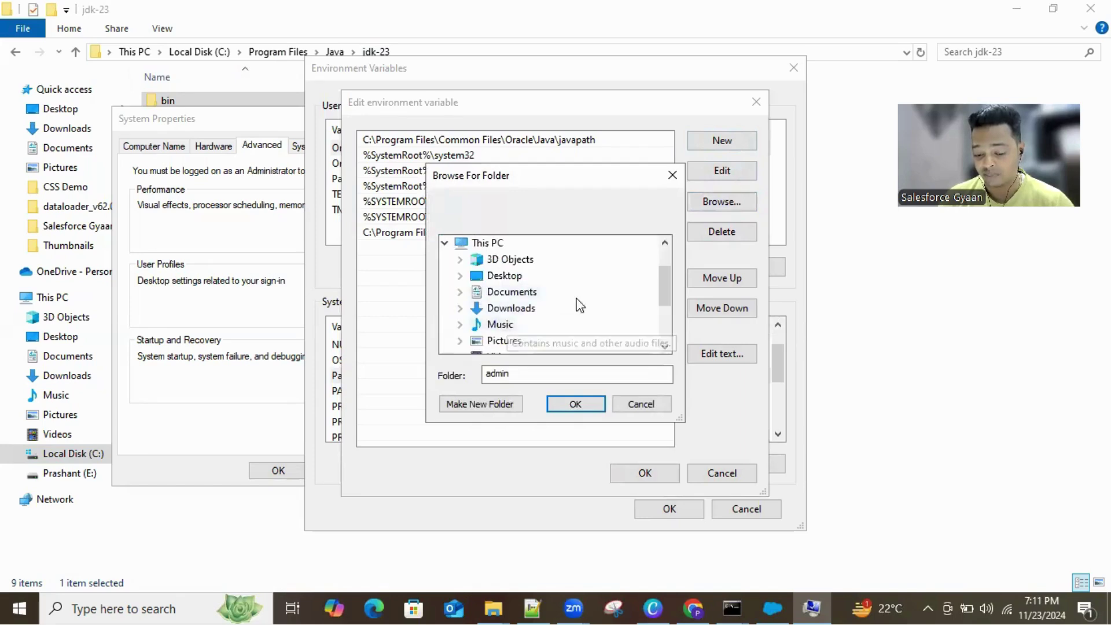
drag(669, 288, 669, 309)
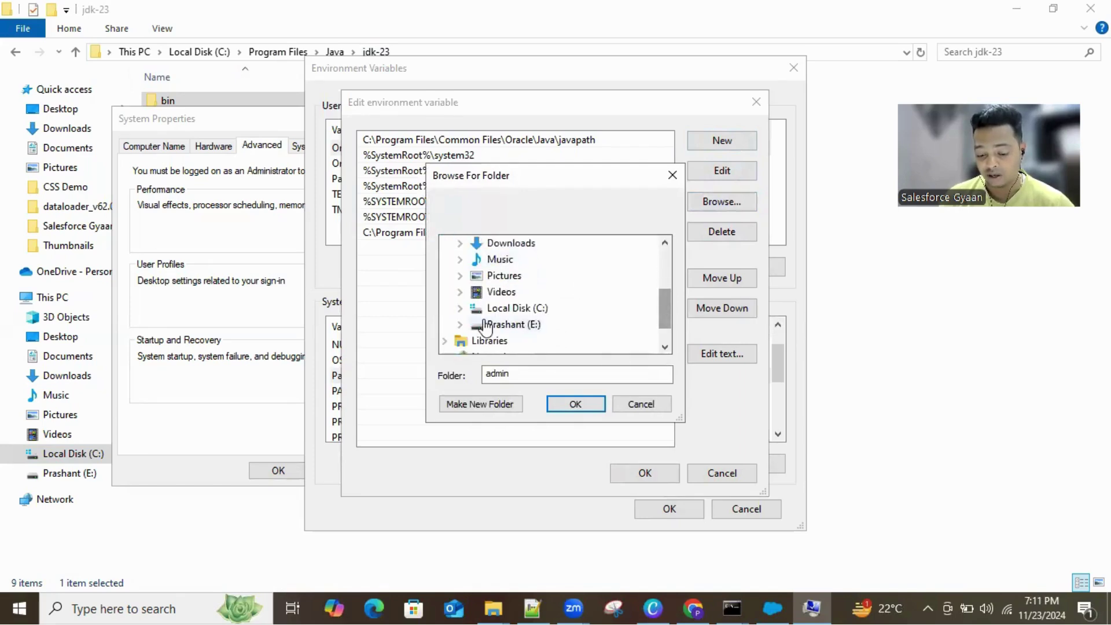
click(460, 308)
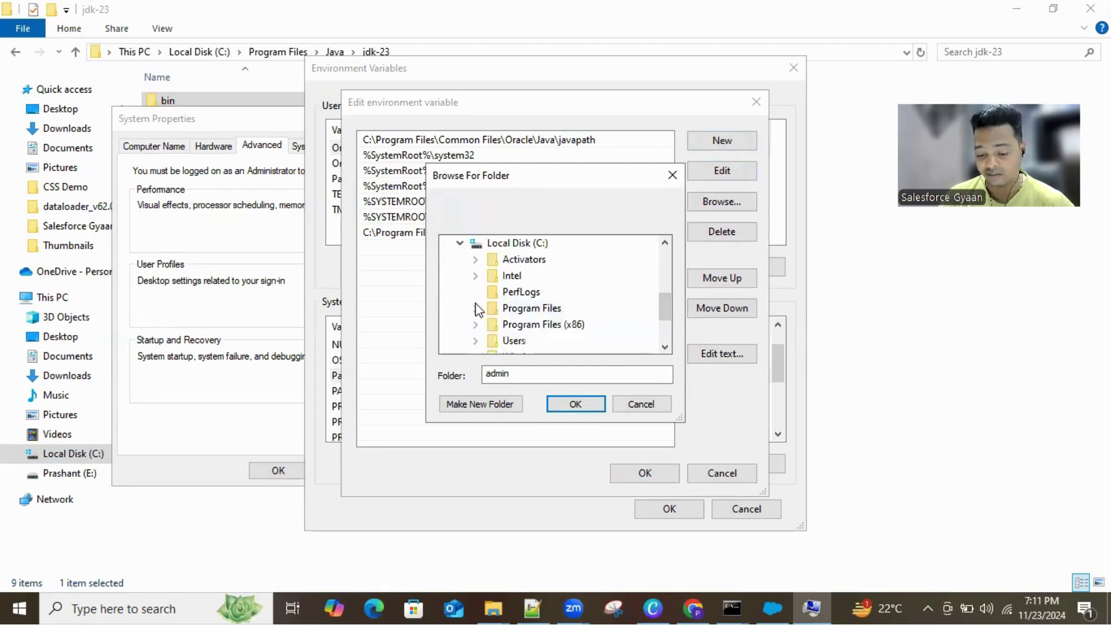
click(473, 307)
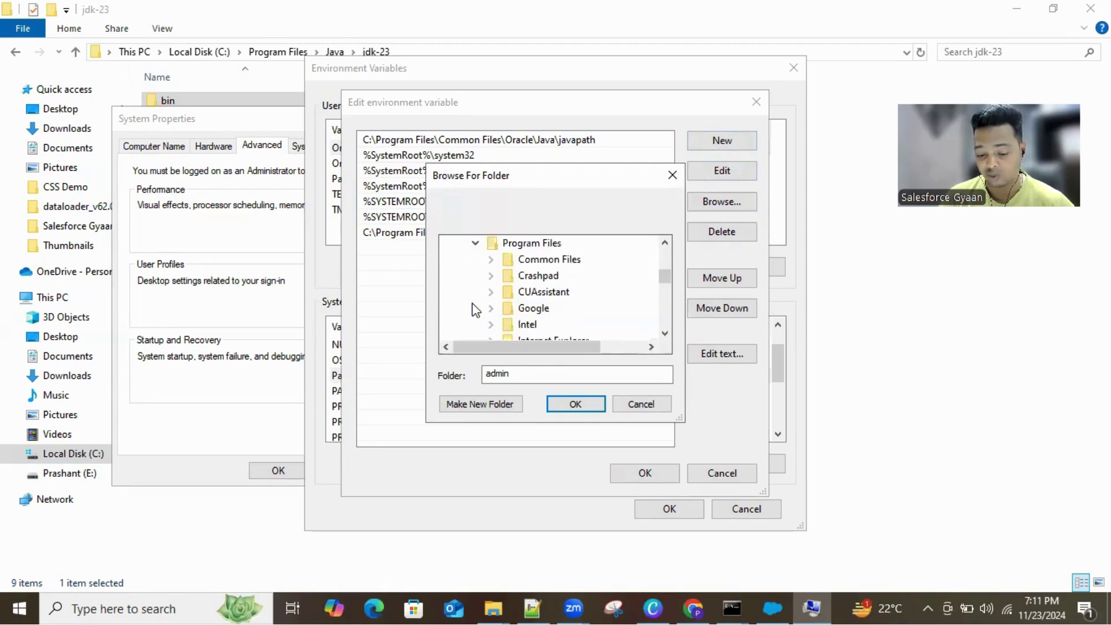
click(665, 333)
click(665, 334)
click(664, 333)
click(665, 333)
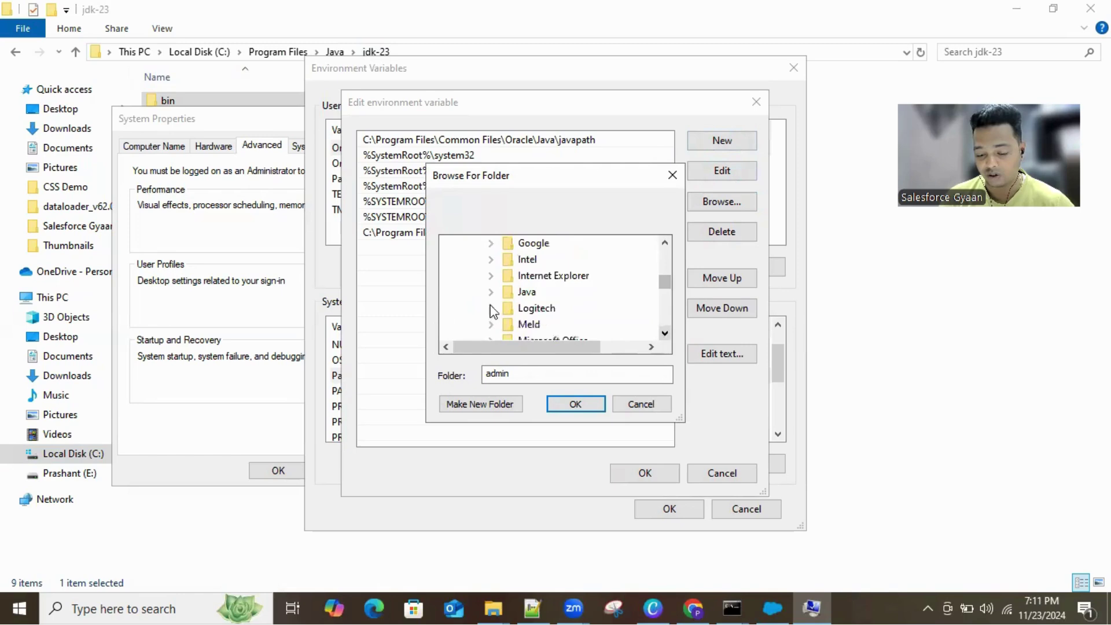
click(492, 292)
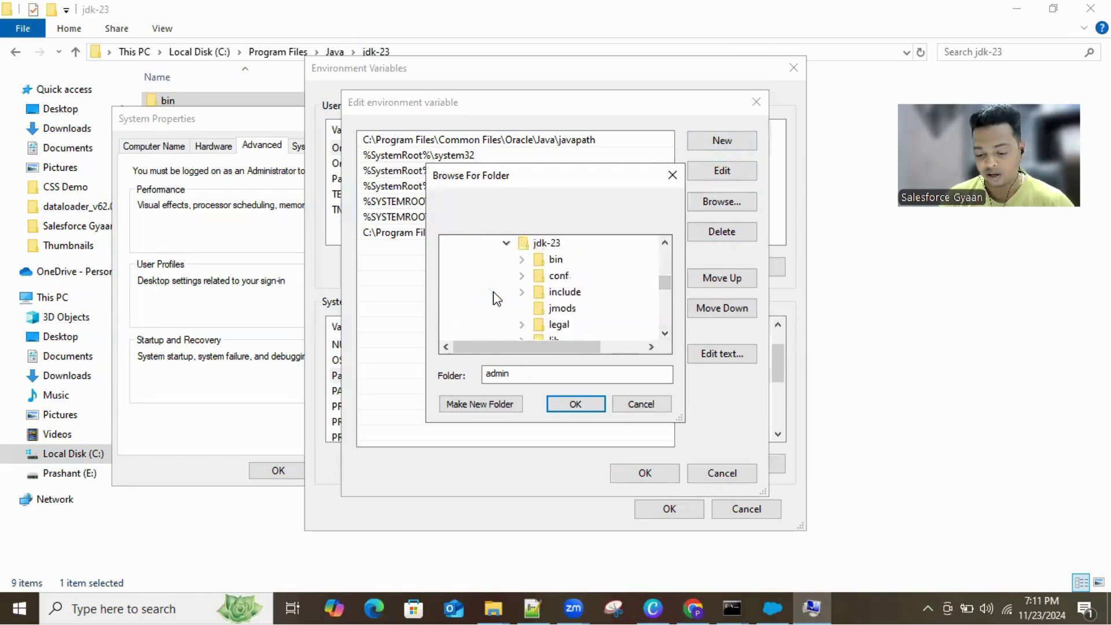
click(523, 259)
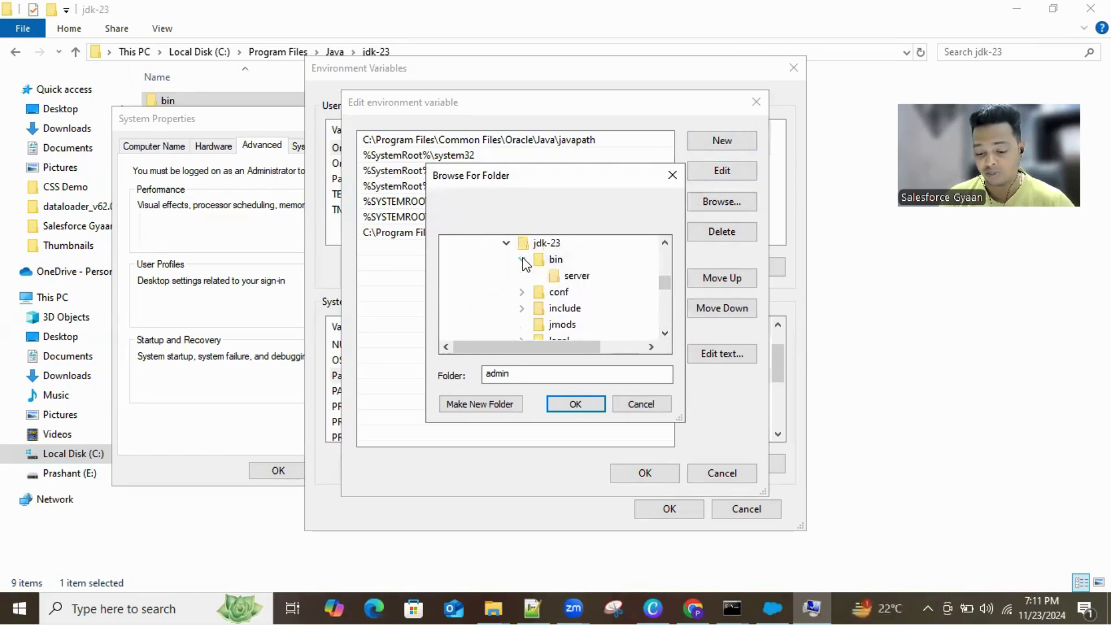
click(553, 260)
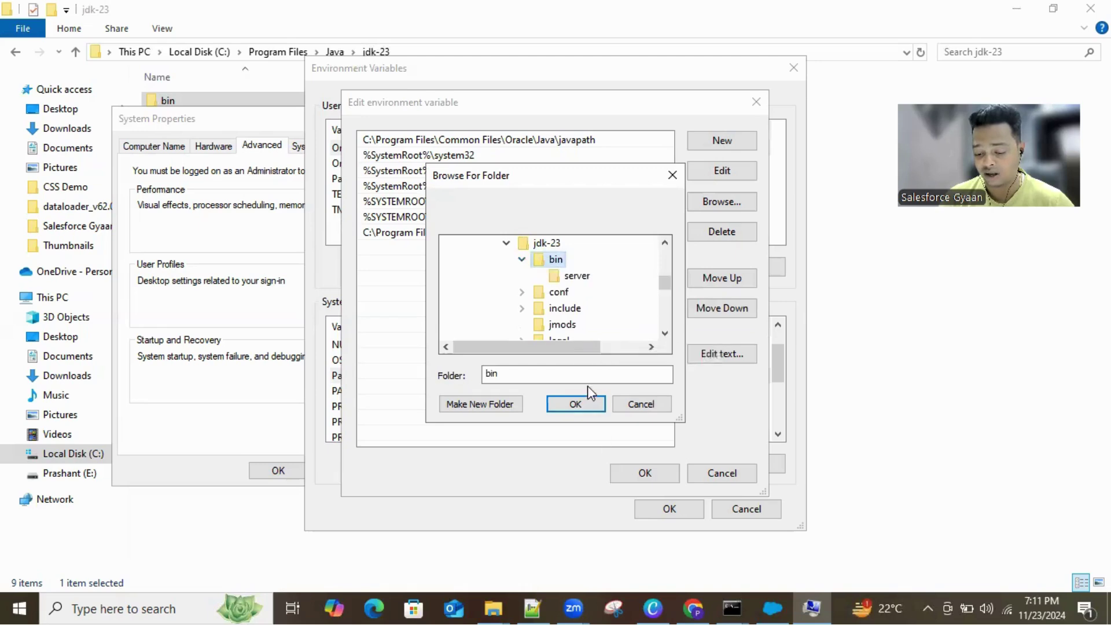
click(588, 404)
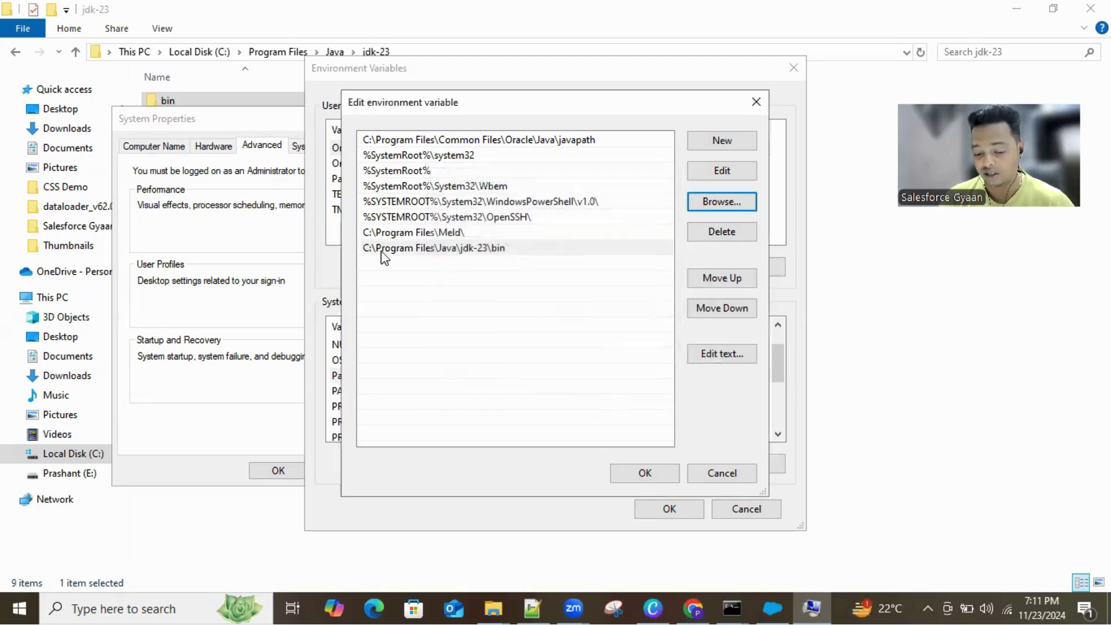
Confirm the Path and environment variable changes and close System Properties
key(Return)
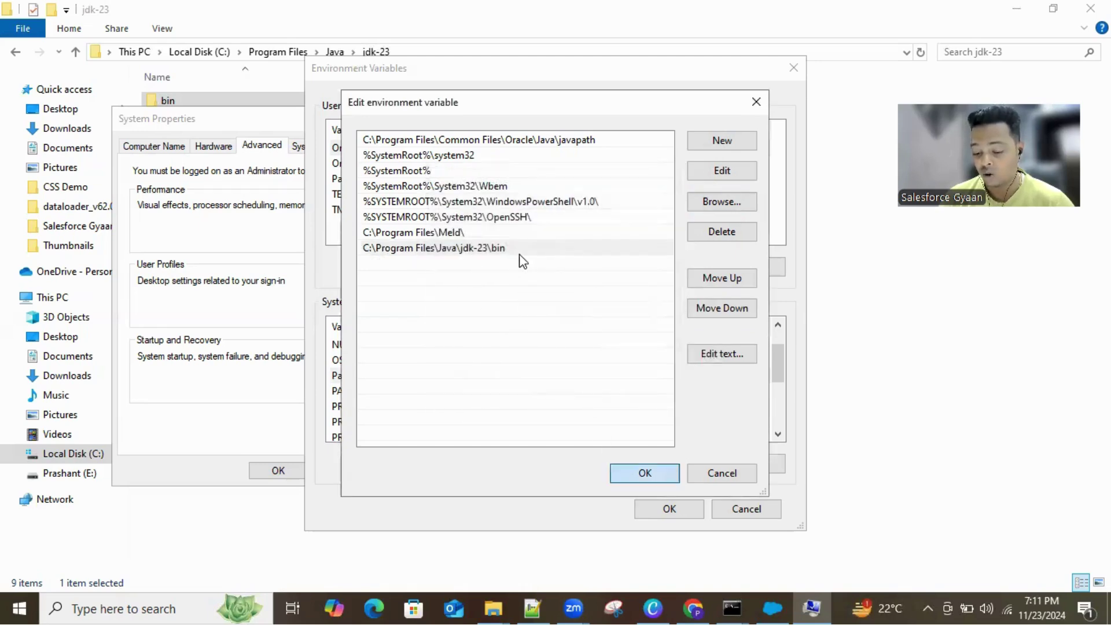
key(Return)
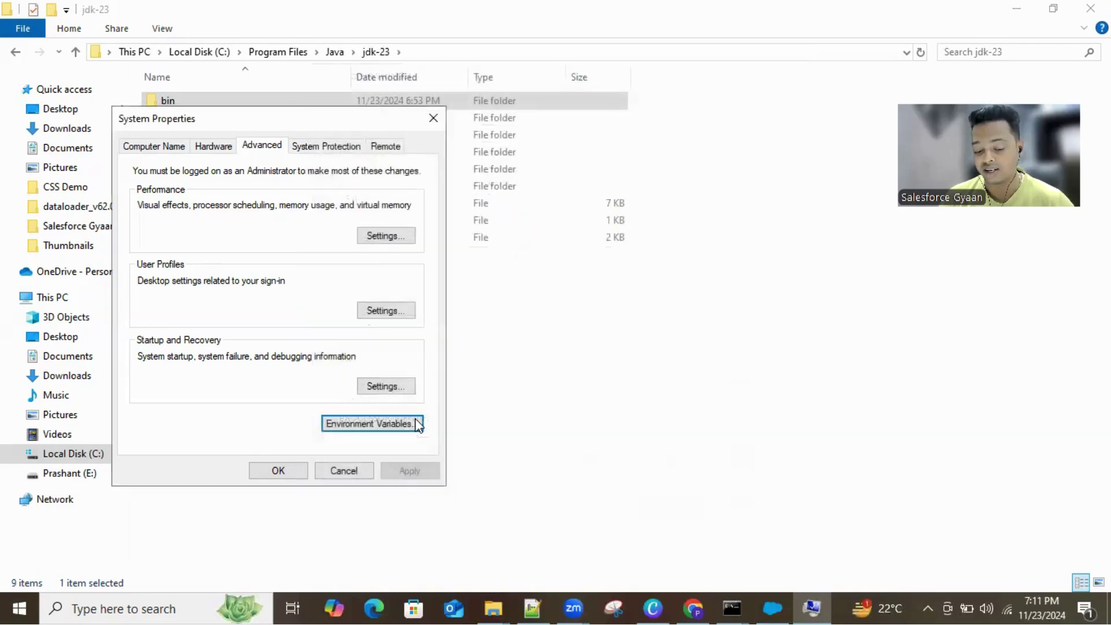
click(327, 466)
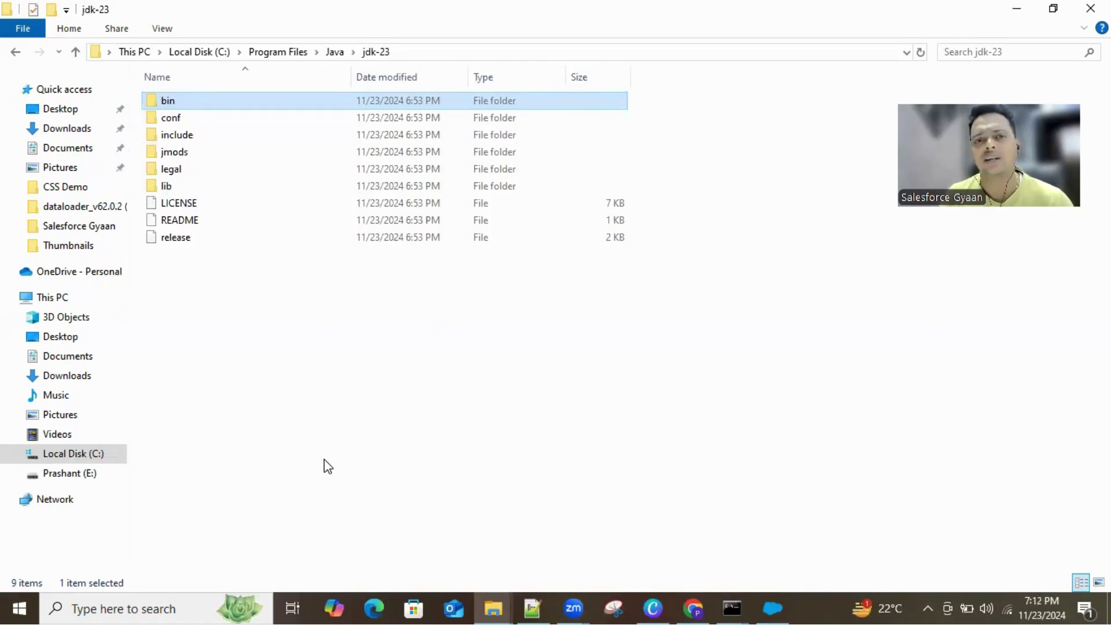
Open the Windows search
click(232, 600)
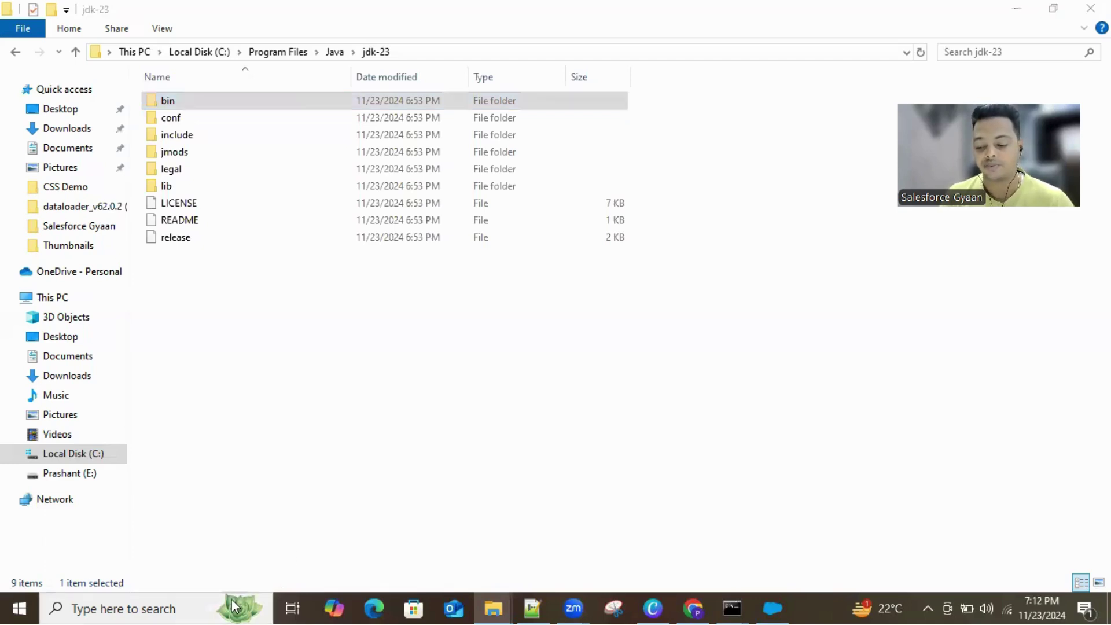